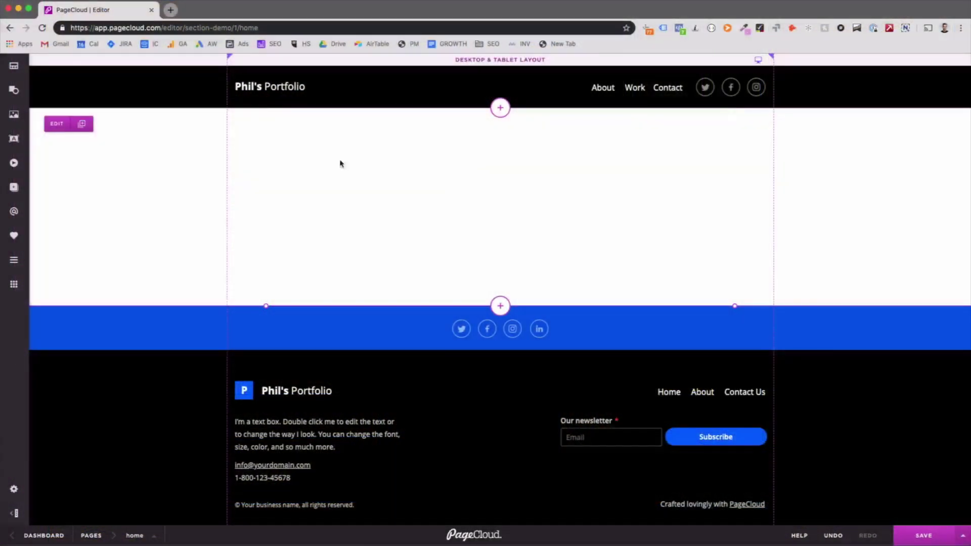
Check the page sections list, then browse the PageCloud Templates section collections
{"action": "left_click", "coordinate": [14, 66]}
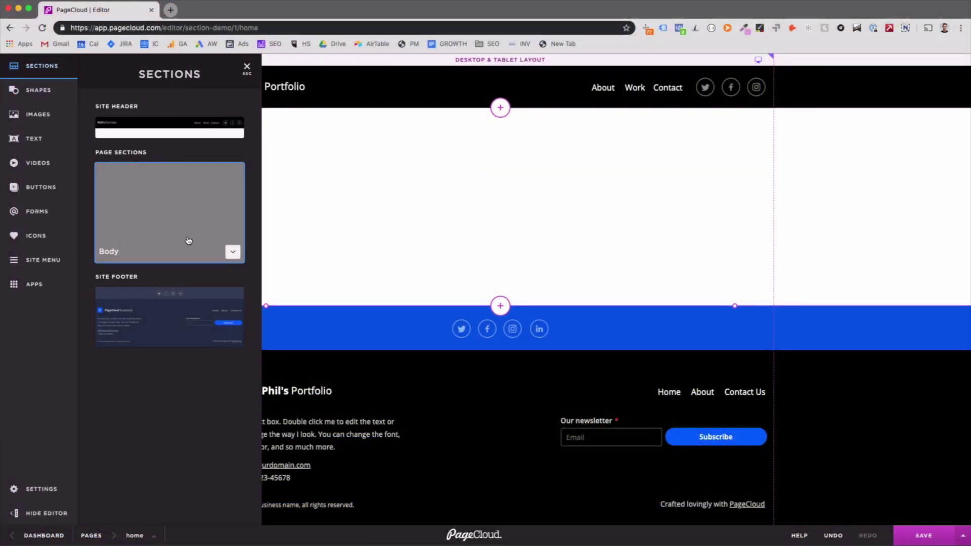
{"action": "left_click", "coordinate": [413, 224]}
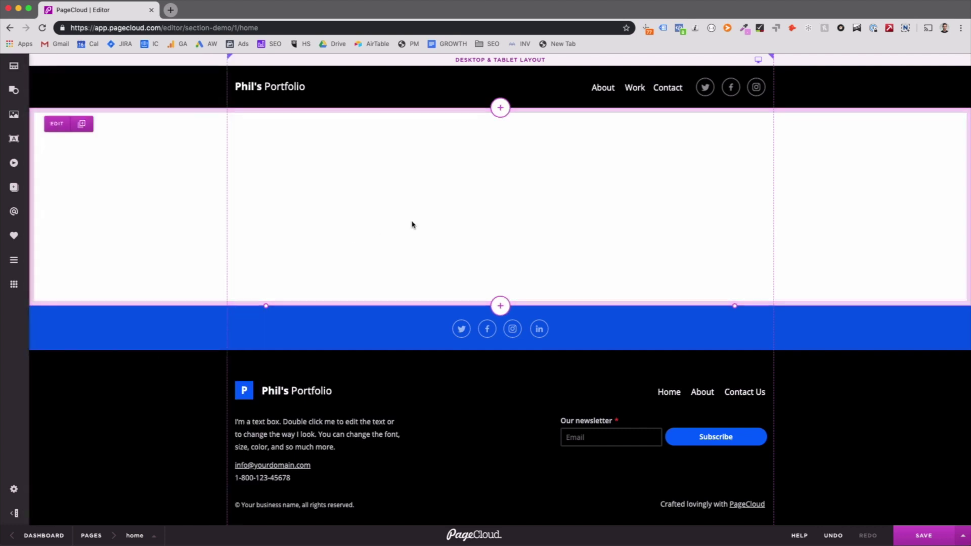
{"action": "left_click", "coordinate": [500, 109]}
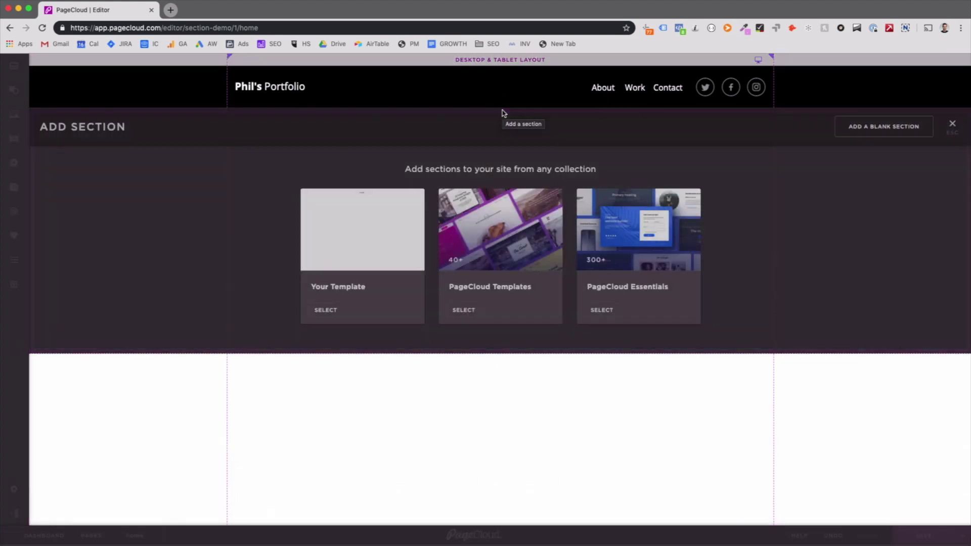
{"action": "left_click", "coordinate": [499, 230]}
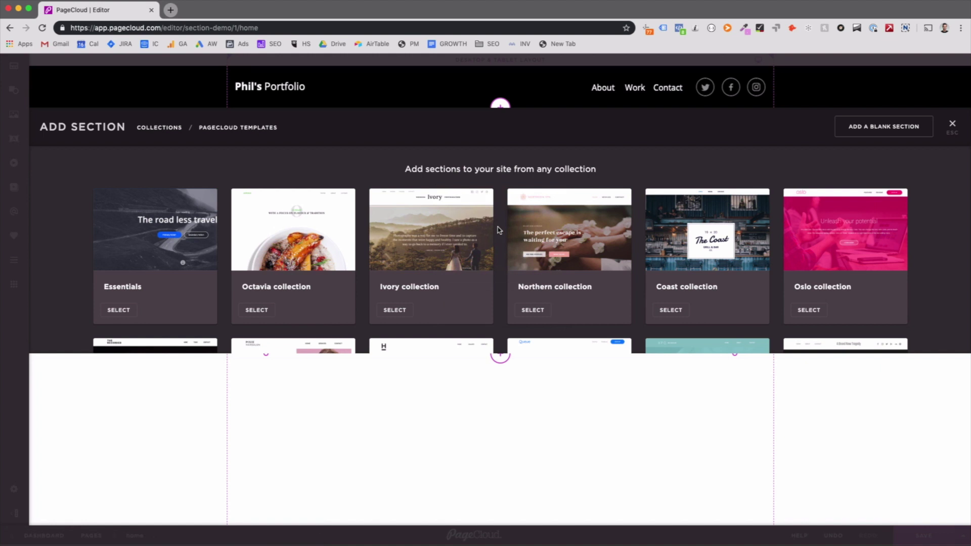
{"action": "scroll", "coordinate": [500, 230], "scroll_direction": "down", "scroll_amount": 3}
{"action": "scroll", "coordinate": [499, 230], "scroll_direction": "down", "scroll_amount": 3}
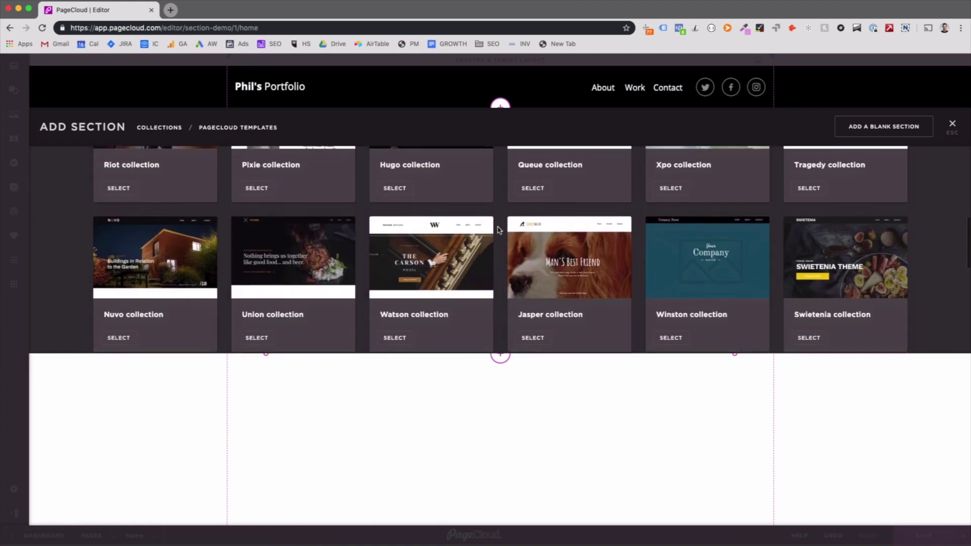
{"action": "scroll", "coordinate": [499, 230], "scroll_direction": "down", "scroll_amount": 3}
{"action": "scroll", "coordinate": [500, 230], "scroll_direction": "down", "scroll_amount": 2}
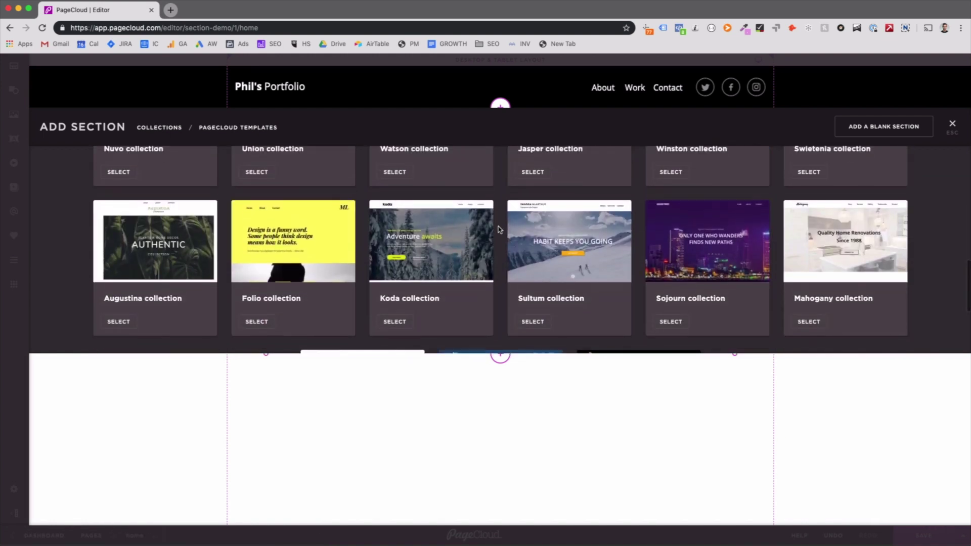
{"action": "scroll", "coordinate": [499, 230], "scroll_direction": "up", "scroll_amount": 3}
{"action": "scroll", "coordinate": [499, 230], "scroll_direction": "up", "scroll_amount": 2}
After viewing Jasper, add the 'I am a Designer' hero from PageCloud Essentials
{"action": "left_click", "coordinate": [579, 196]}
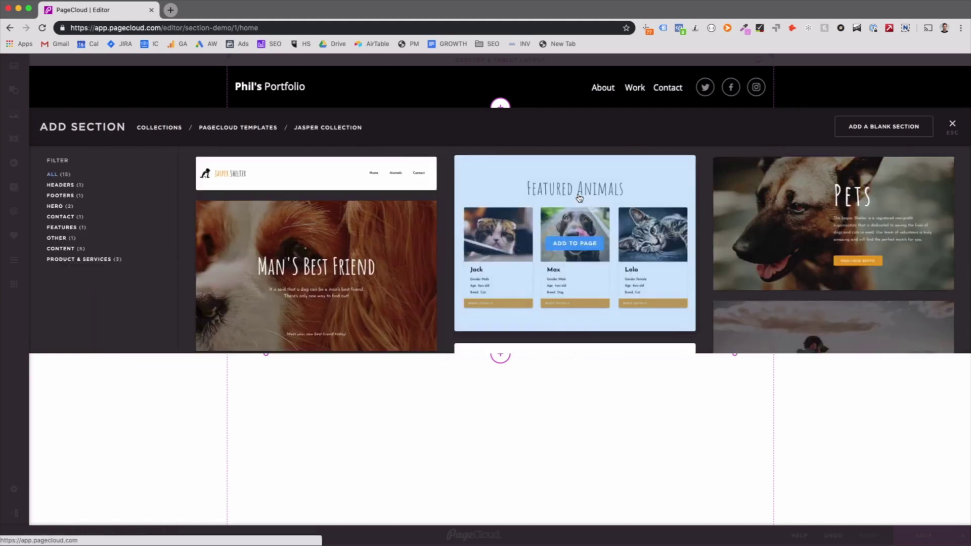
{"action": "scroll", "coordinate": [579, 205], "scroll_direction": "down", "scroll_amount": 3}
{"action": "scroll", "coordinate": [579, 205], "scroll_direction": "down", "scroll_amount": 3}
{"action": "scroll", "coordinate": [579, 205], "scroll_direction": "down", "scroll_amount": 3}
{"action": "scroll", "coordinate": [577, 205], "scroll_direction": "down", "scroll_amount": 3}
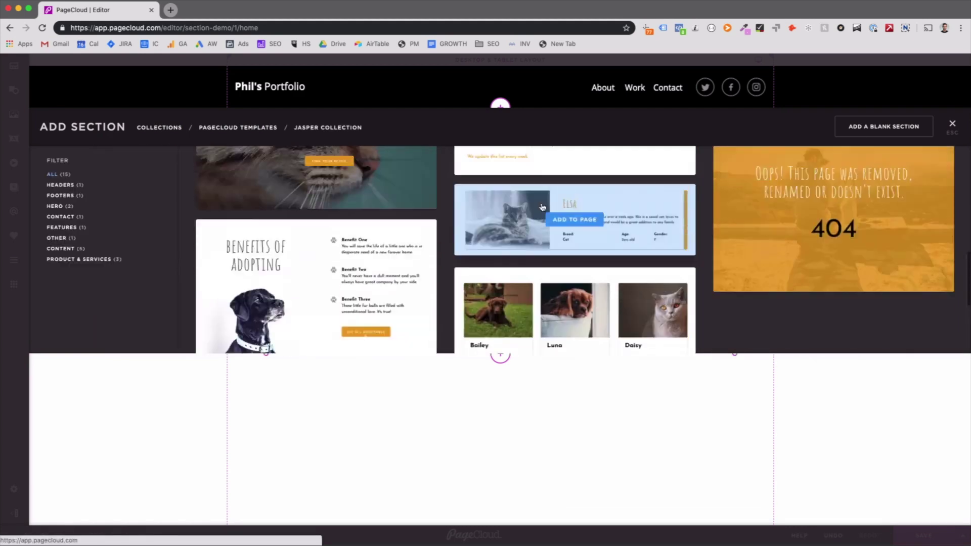
{"action": "scroll", "coordinate": [577, 205], "scroll_direction": "down", "scroll_amount": 3}
{"action": "scroll", "coordinate": [577, 205], "scroll_direction": "up", "scroll_amount": 2}
{"action": "left_click", "coordinate": [158, 127]}
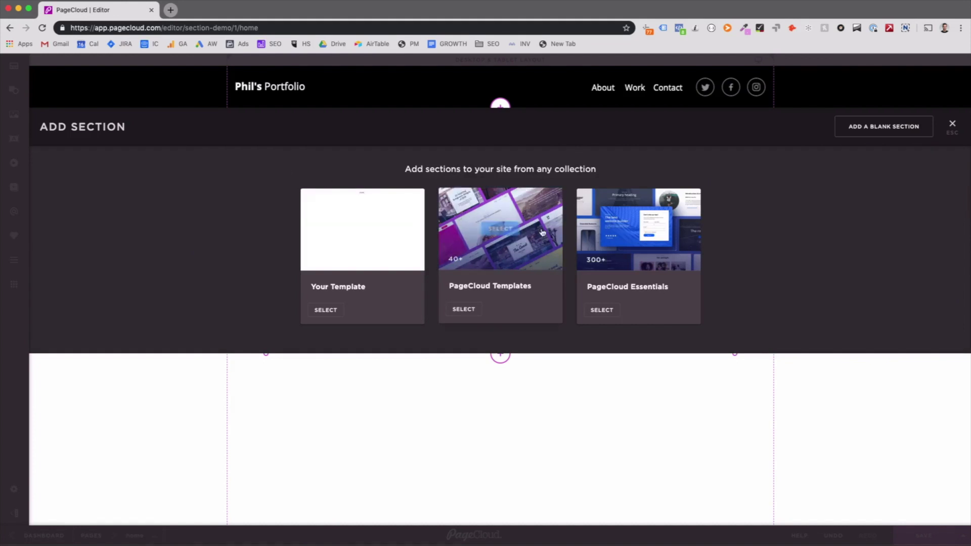
{"action": "left_click", "coordinate": [645, 232]}
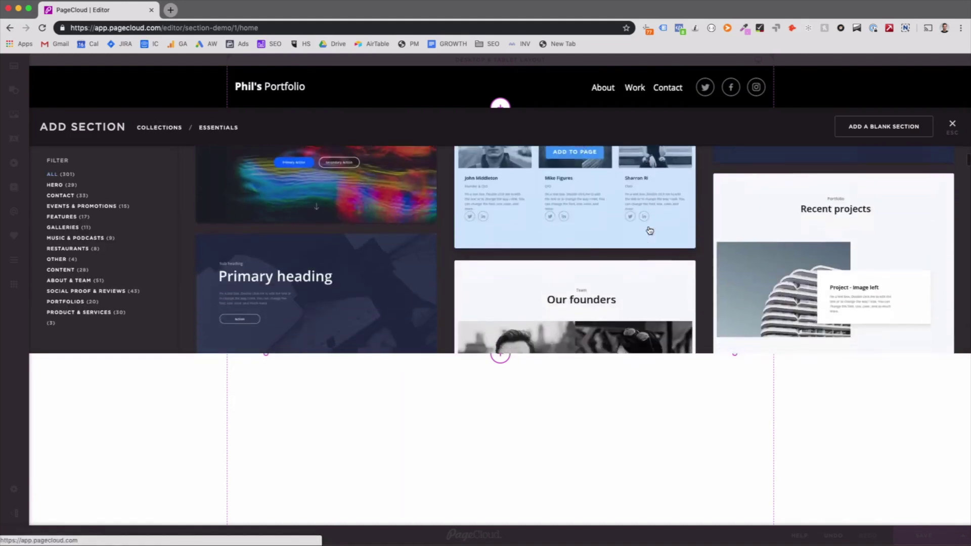
{"action": "scroll", "coordinate": [648, 229], "scroll_direction": "down", "scroll_amount": 3}
{"action": "scroll", "coordinate": [649, 229], "scroll_direction": "down", "scroll_amount": 3}
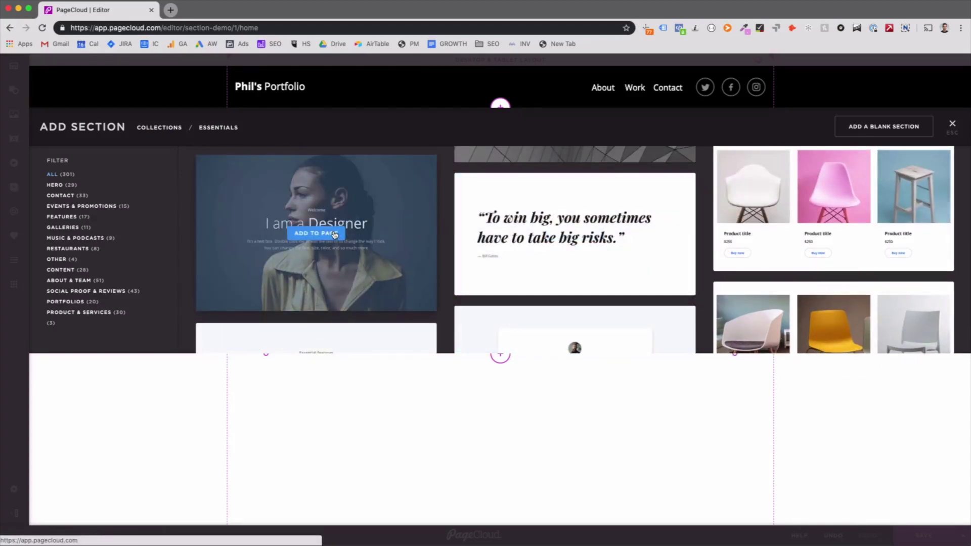
{"action": "left_click", "coordinate": [315, 234]}
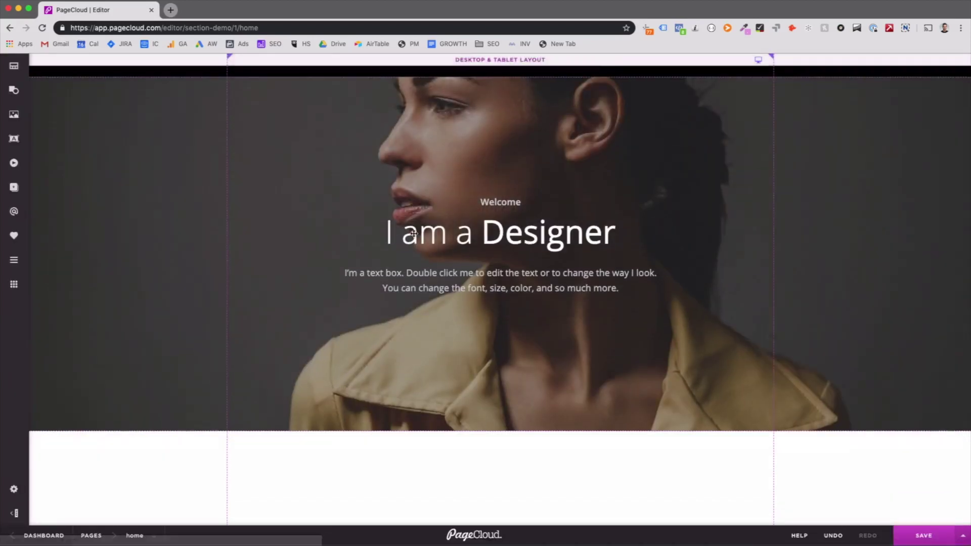
{"action": "scroll", "coordinate": [418, 241], "scroll_direction": "down", "scroll_amount": 5}
Add a Single column section from the Content templates below the hero
{"action": "left_click", "coordinate": [500, 210]}
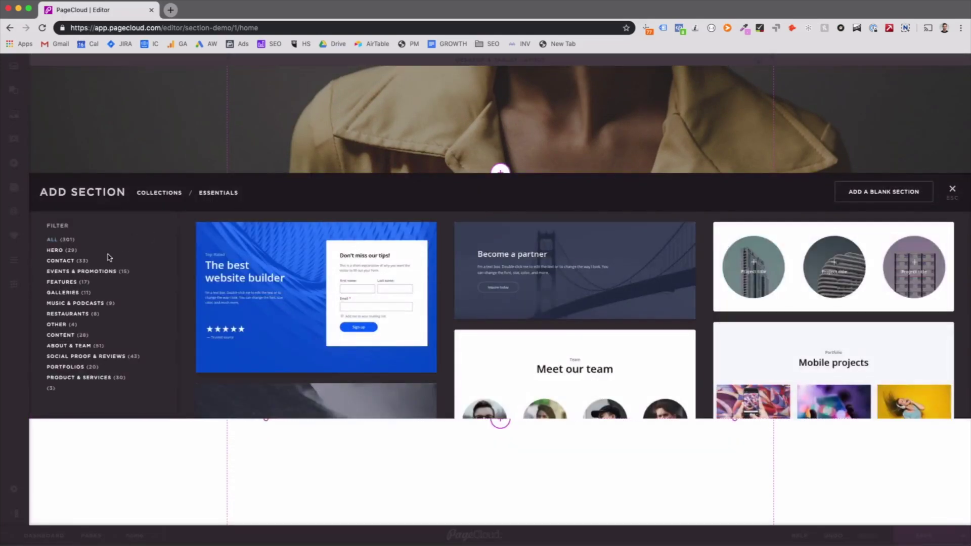
{"action": "left_click", "coordinate": [61, 335]}
{"action": "scroll", "coordinate": [455, 319], "scroll_direction": "down", "scroll_amount": 5}
{"action": "scroll", "coordinate": [418, 318], "scroll_direction": "down", "scroll_amount": 5}
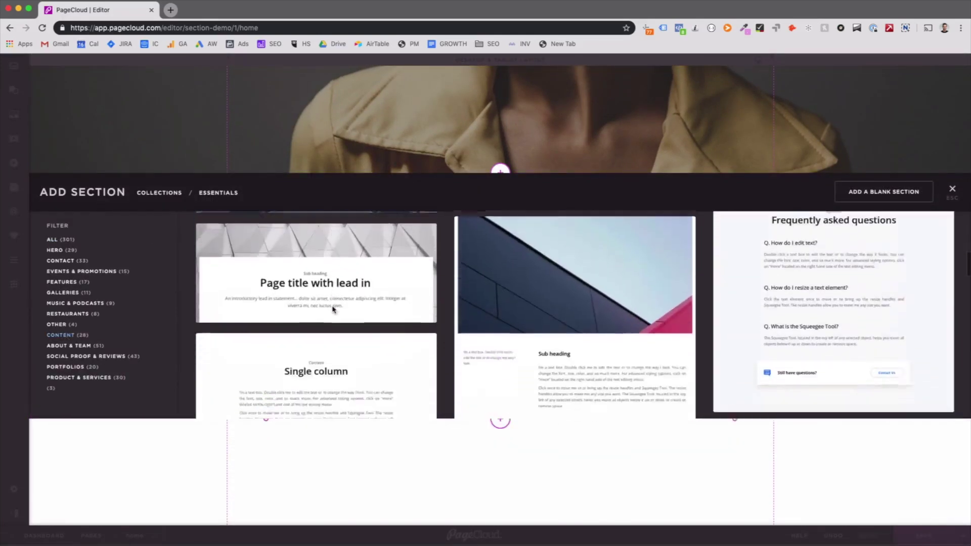
{"action": "left_click", "coordinate": [315, 315]}
{"action": "scroll", "coordinate": [501, 303], "scroll_direction": "down", "scroll_amount": 5}
Add a black-and-white photo gallery from the Galleries templates
{"action": "left_click", "coordinate": [500, 299]}
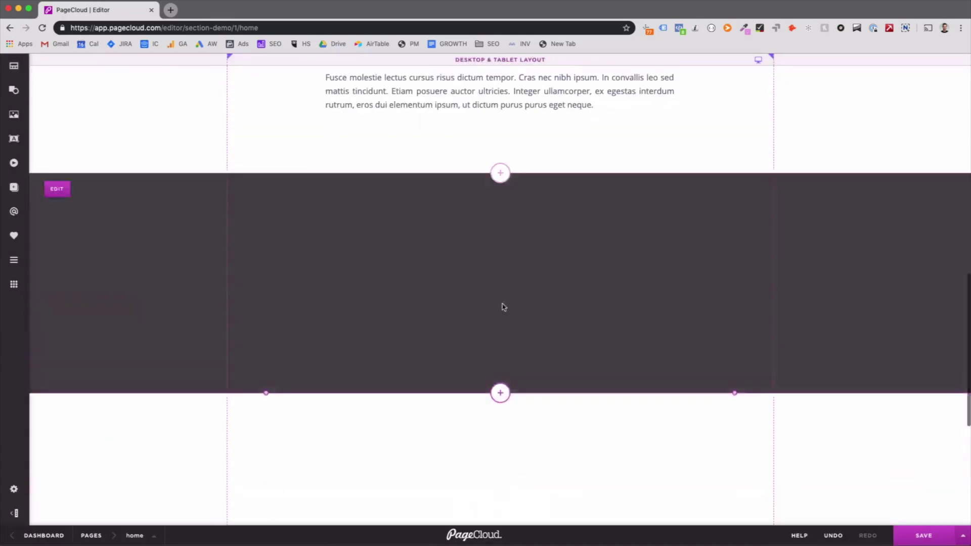
{"action": "left_click", "coordinate": [62, 292]}
{"action": "scroll", "coordinate": [455, 319], "scroll_direction": "down", "scroll_amount": 5}
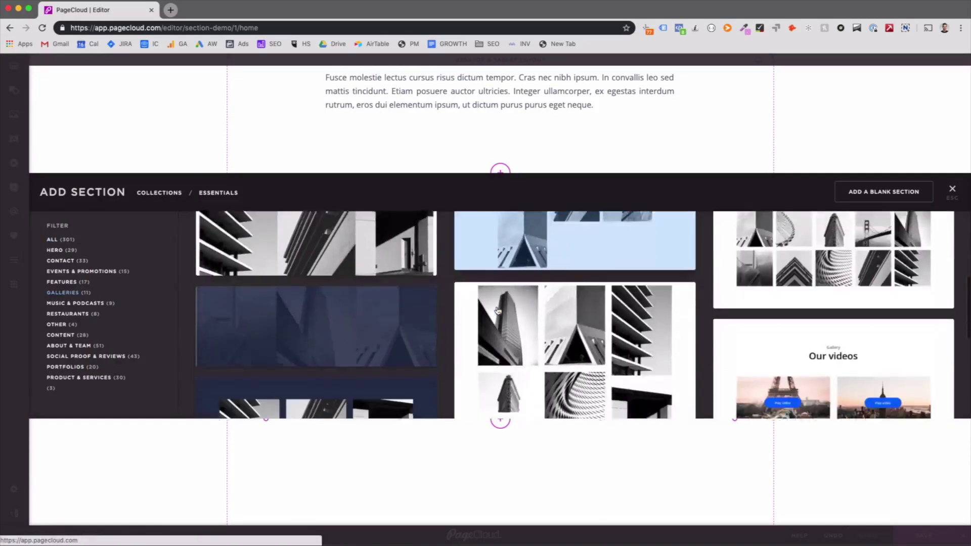
{"action": "scroll", "coordinate": [531, 304], "scroll_direction": "down", "scroll_amount": 3}
{"action": "left_click", "coordinate": [575, 297]}
{"action": "scroll", "coordinate": [531, 304], "scroll_direction": "down", "scroll_amount": 8}
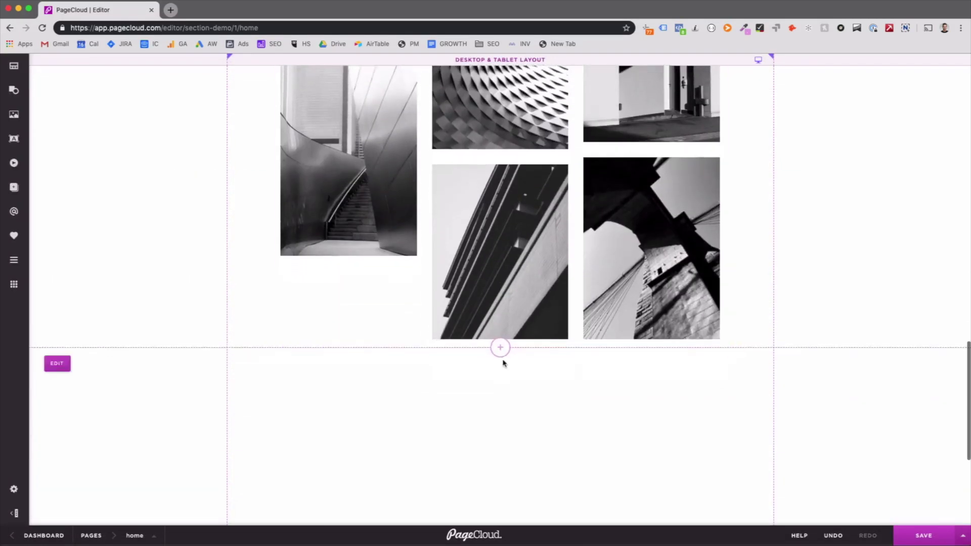
Browse the Contact section templates, then dismiss them without adding one
{"action": "left_click", "coordinate": [499, 346]}
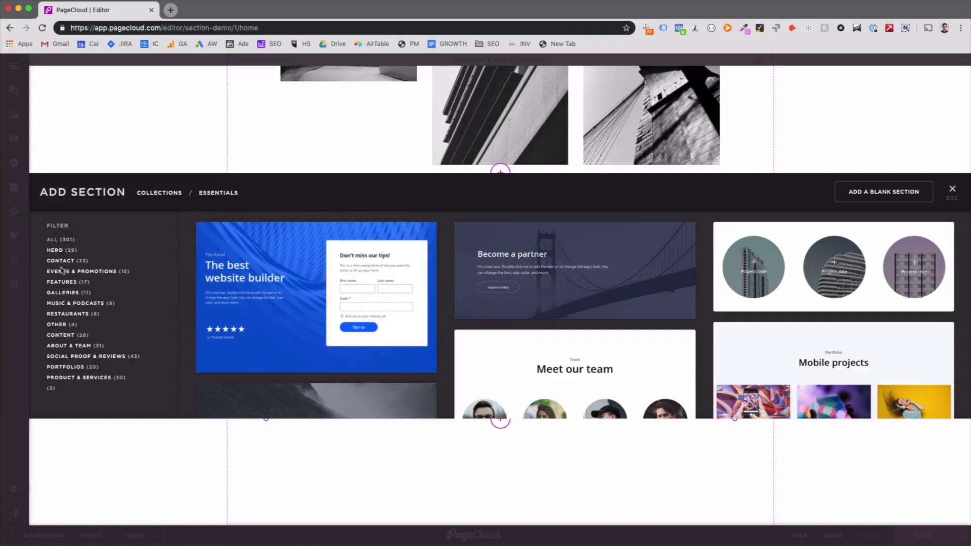
{"action": "left_click", "coordinate": [61, 261]}
{"action": "scroll", "coordinate": [493, 319], "scroll_direction": "down", "scroll_amount": 4}
{"action": "scroll", "coordinate": [516, 327], "scroll_direction": "down", "scroll_amount": 4}
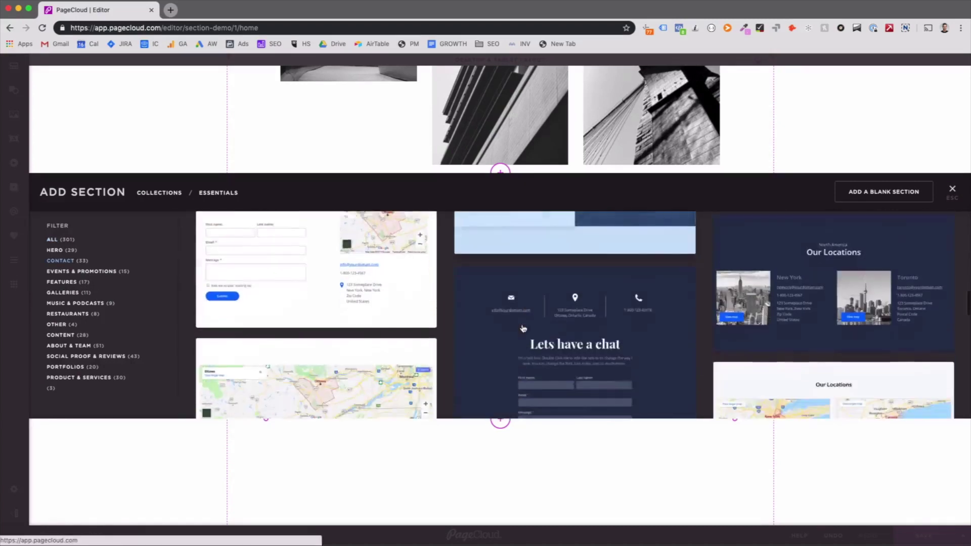
{"action": "scroll", "coordinate": [523, 328], "scroll_direction": "down", "scroll_amount": 5}
{"action": "scroll", "coordinate": [531, 328], "scroll_direction": "down", "scroll_amount": 5}
{"action": "scroll", "coordinate": [546, 330], "scroll_direction": "down", "scroll_amount": 4}
{"action": "left_click", "coordinate": [569, 336]}
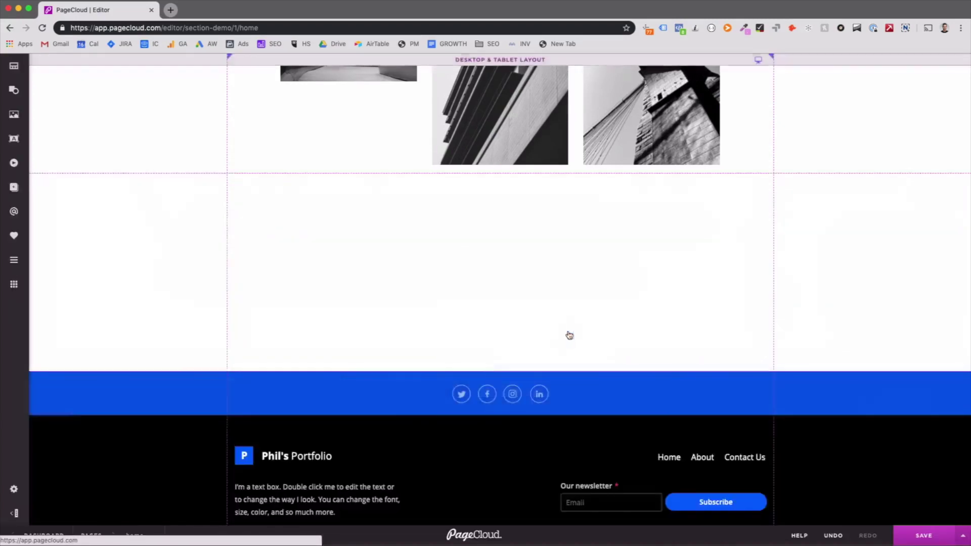
{"action": "scroll", "coordinate": [570, 335], "scroll_direction": "up", "scroll_amount": 5}
{"action": "scroll", "coordinate": [531, 319], "scroll_direction": "up", "scroll_amount": 5}
{"action": "scroll", "coordinate": [455, 304], "scroll_direction": "up", "scroll_amount": 5}
{"action": "scroll", "coordinate": [342, 281], "scroll_direction": "up", "scroll_amount": 3}
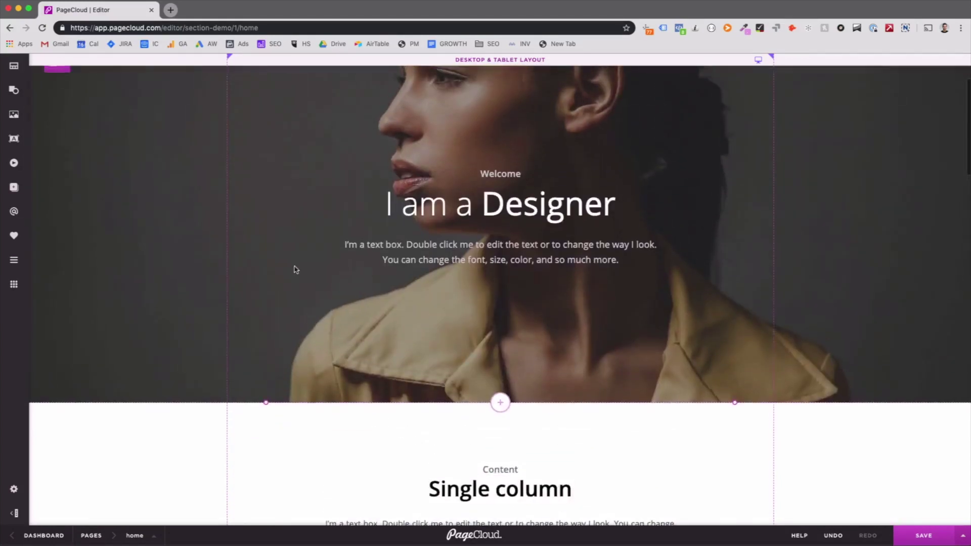
{"action": "scroll", "coordinate": [294, 269], "scroll_direction": "up", "scroll_amount": 2}
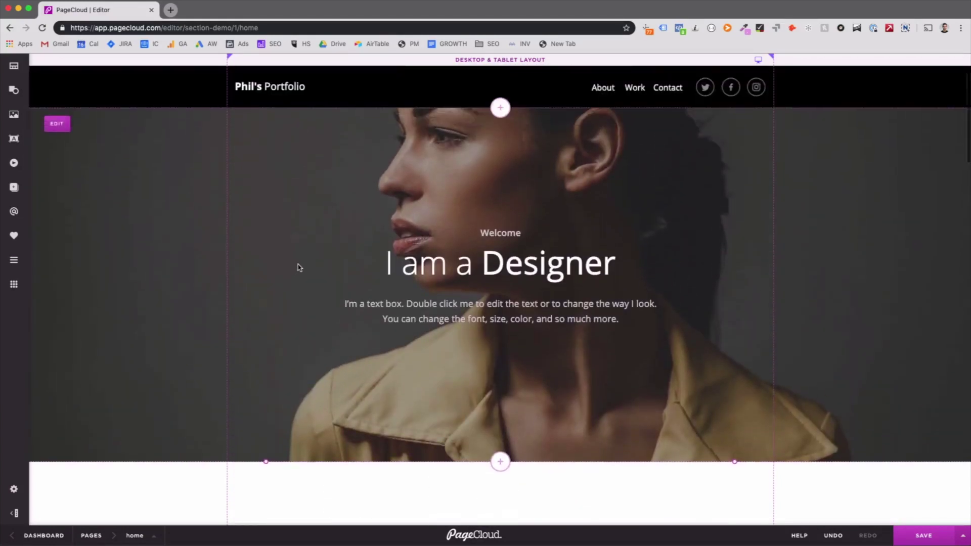
Replace 'Designer' with 'Digital Marketer' in the hero heading
{"action": "left_click", "coordinate": [55, 125]}
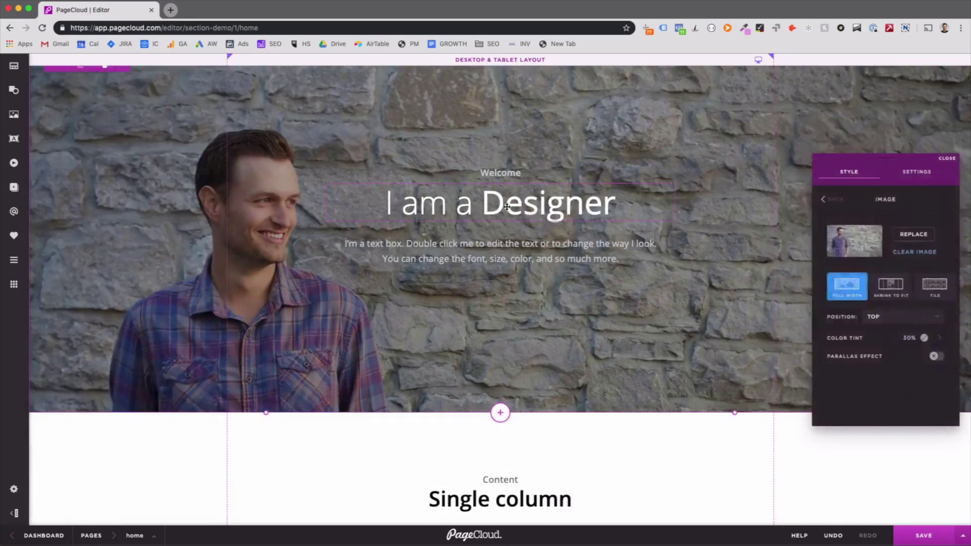
{"action": "double_click", "coordinate": [547, 204]}
{"action": "type", "text": "Digital Marketer"}
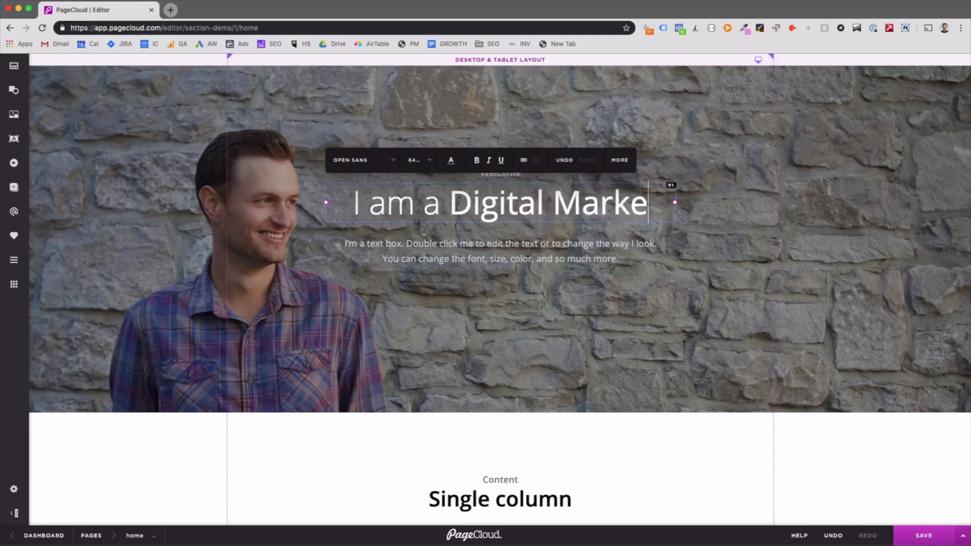
{"action": "left_click", "coordinate": [728, 260]}
{"action": "scroll", "coordinate": [698, 276], "scroll_direction": "down", "scroll_amount": 10}
{"action": "scroll", "coordinate": [698, 277], "scroll_direction": "down", "scroll_amount": 10}
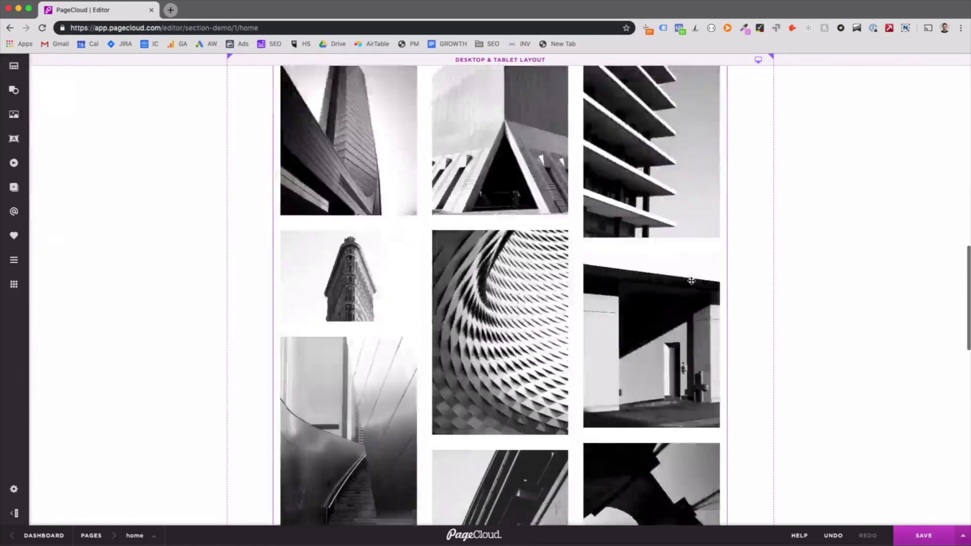
{"action": "scroll", "coordinate": [357, 295], "scroll_direction": "down", "scroll_amount": 10}
{"action": "scroll", "coordinate": [265, 289], "scroll_direction": "up", "scroll_amount": 2}
{"action": "scroll", "coordinate": [270, 291], "scroll_direction": "down", "scroll_amount": 5}
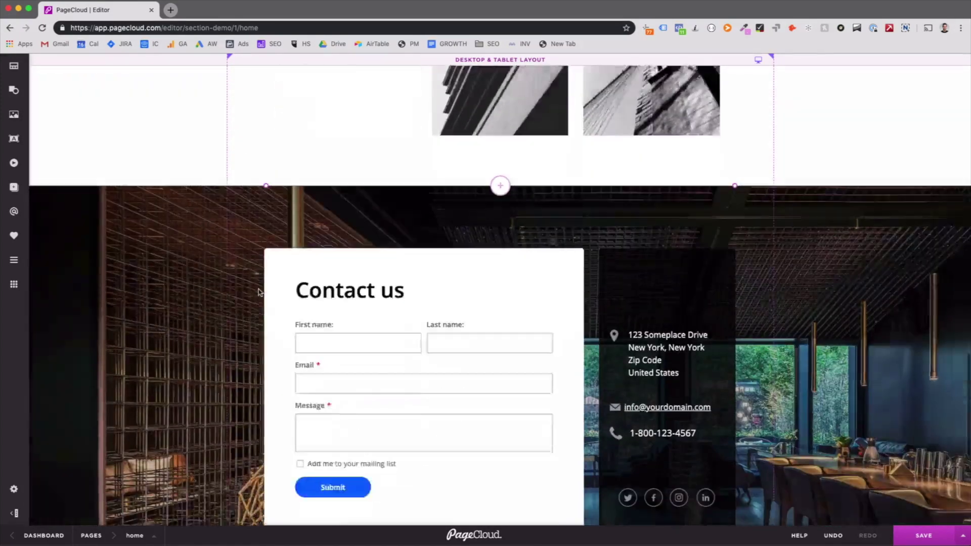
{"action": "scroll", "coordinate": [272, 292], "scroll_direction": "down", "scroll_amount": 8}
{"action": "scroll", "coordinate": [274, 293], "scroll_direction": "down", "scroll_amount": 3}
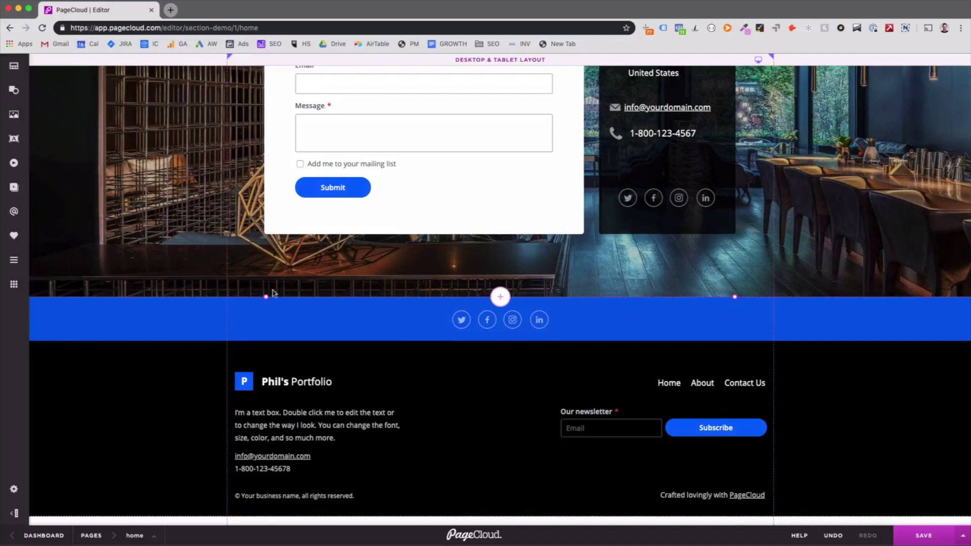
Save the page, then review and close the Sections list
{"action": "left_click", "coordinate": [923, 535]}
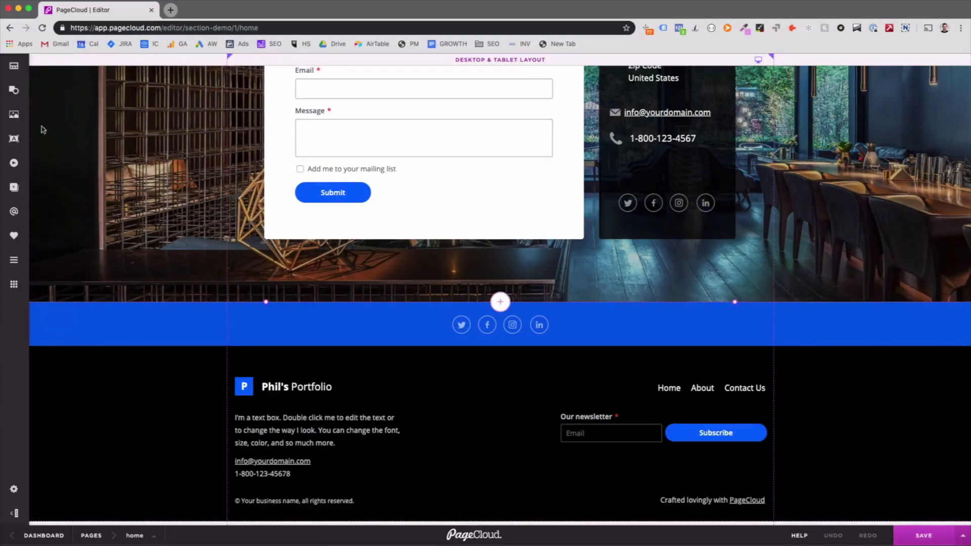
{"action": "left_click", "coordinate": [14, 67]}
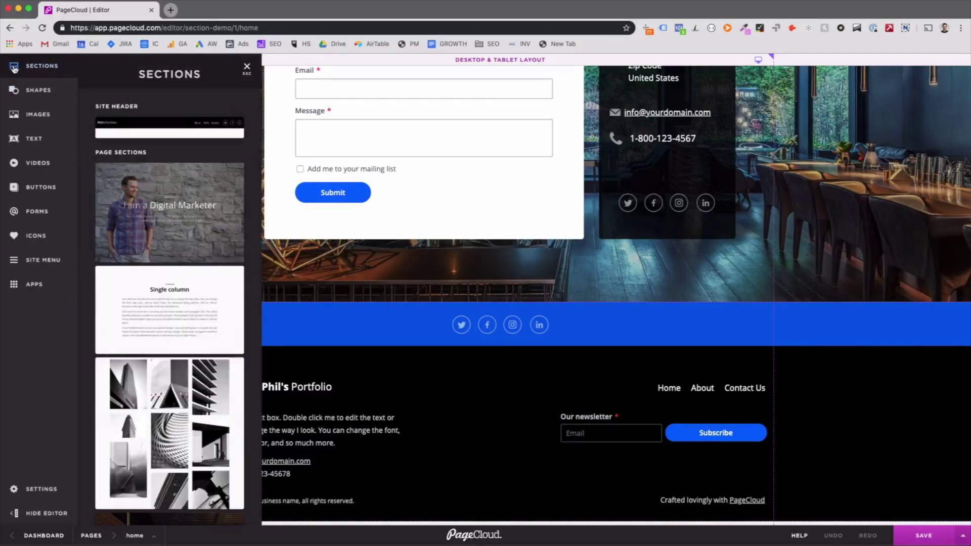
{"action": "scroll", "coordinate": [198, 242], "scroll_direction": "down", "scroll_amount": 5}
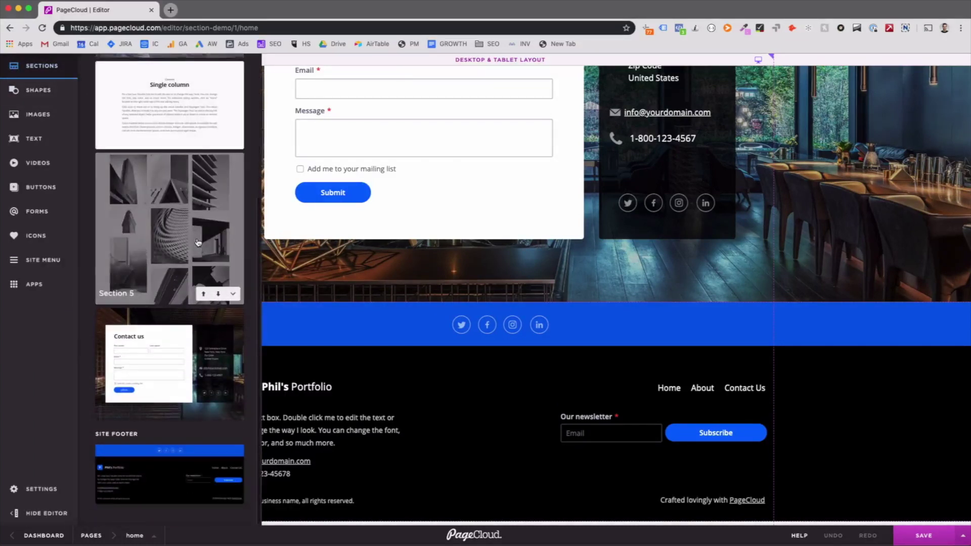
{"action": "scroll", "coordinate": [198, 242], "scroll_direction": "up", "scroll_amount": 5}
{"action": "left_click", "coordinate": [248, 71]}
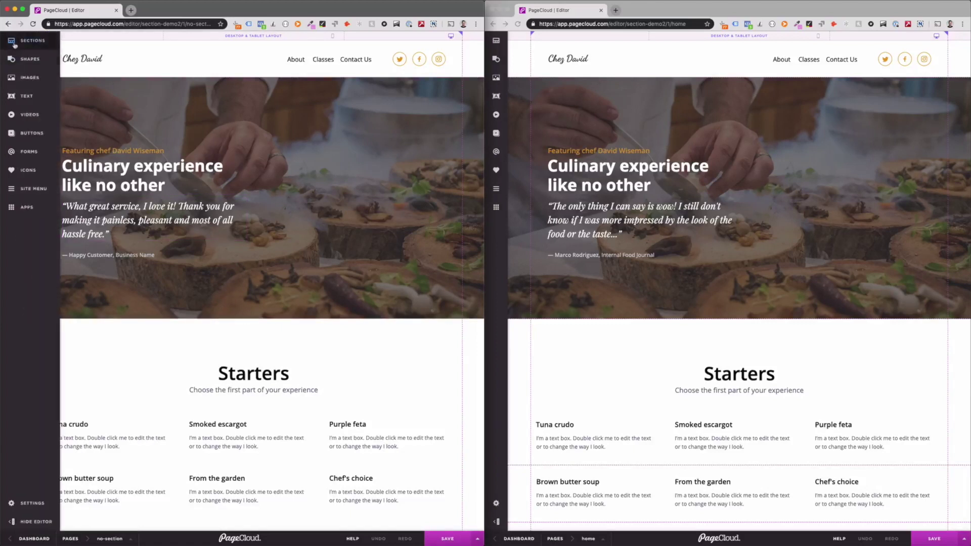
{"action": "left_click", "coordinate": [30, 41]}
{"action": "mouse_move", "coordinate": [130, 203]}
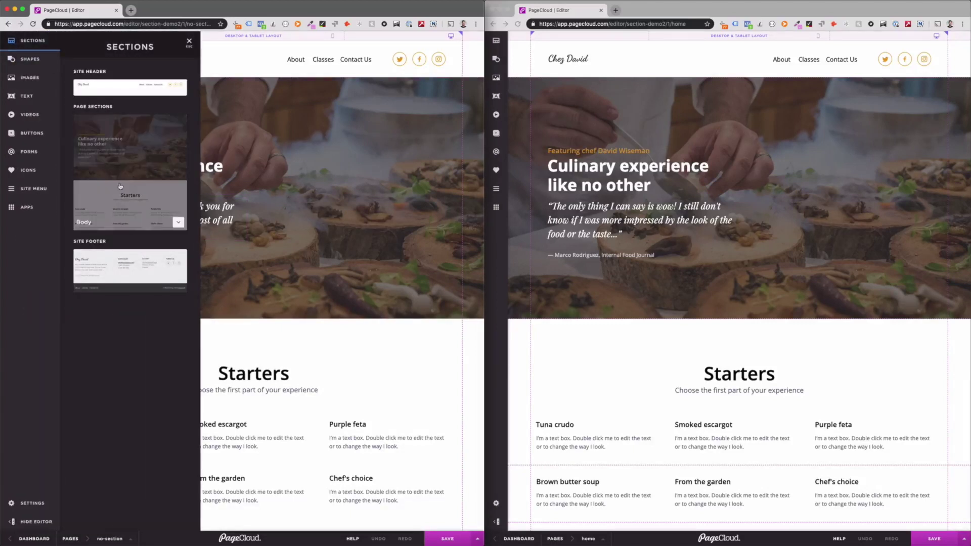
{"action": "left_click", "coordinate": [497, 44]}
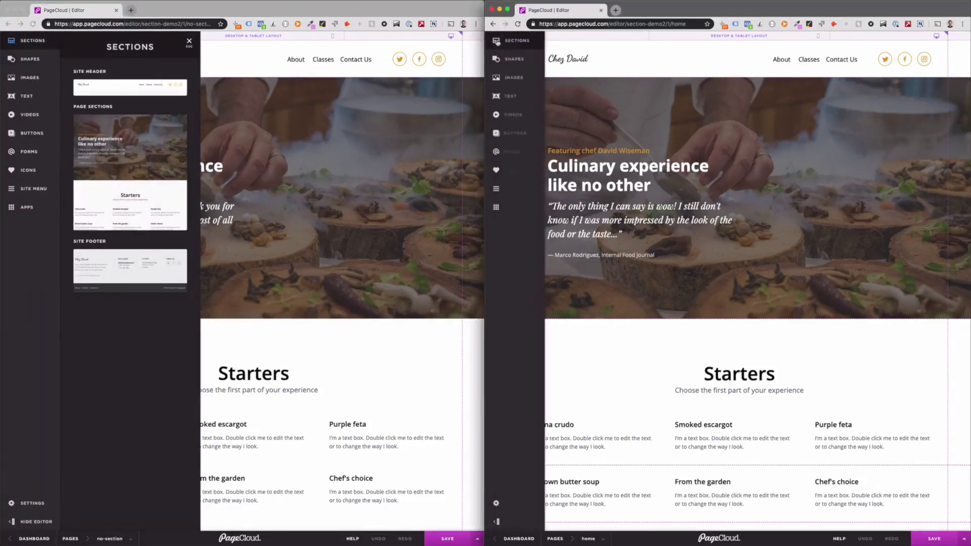
{"action": "left_click", "coordinate": [496, 41]}
{"action": "mouse_move", "coordinate": [615, 205]}
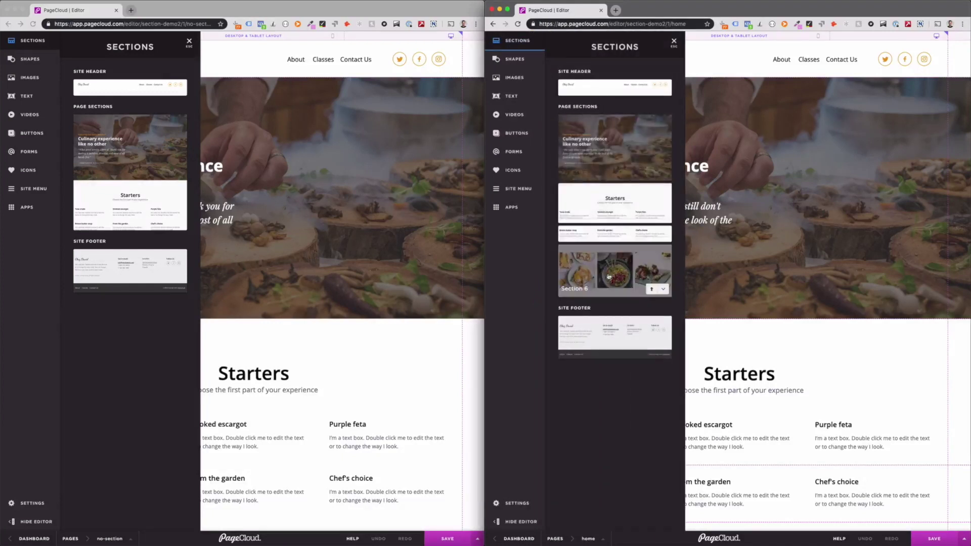
{"action": "left_click", "coordinate": [705, 331]}
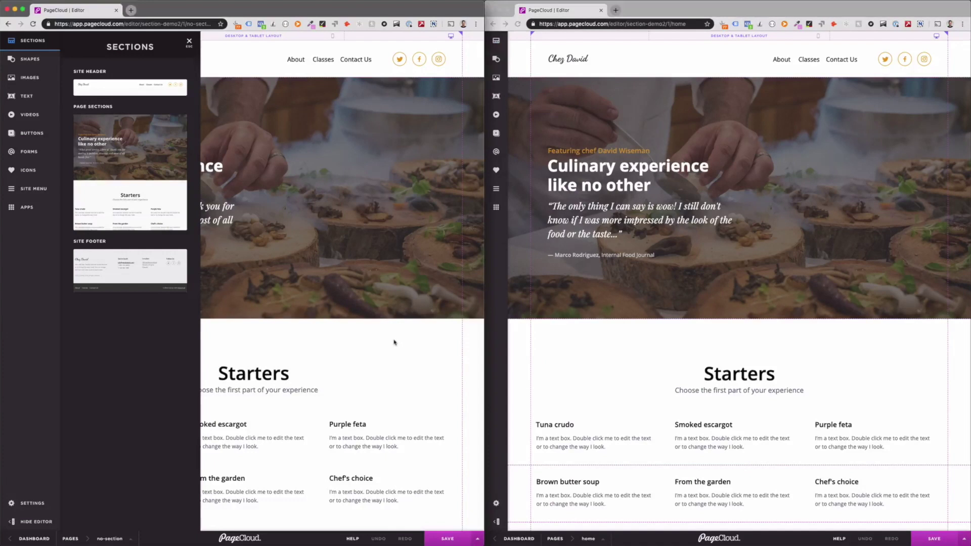
{"action": "left_click", "coordinate": [393, 343]}
{"action": "scroll", "coordinate": [391, 341], "scroll_direction": "down", "scroll_amount": 8}
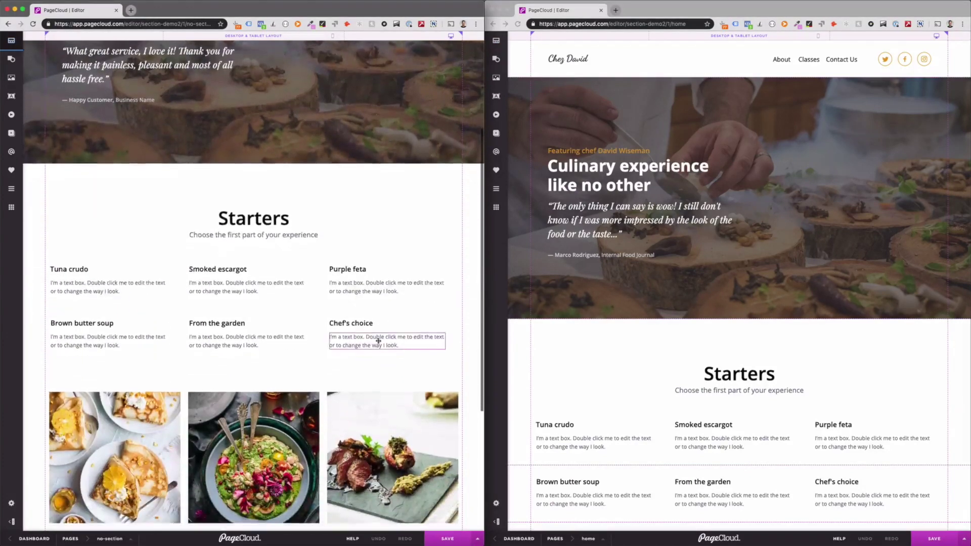
{"action": "scroll", "coordinate": [377, 343], "scroll_direction": "down", "scroll_amount": 2}
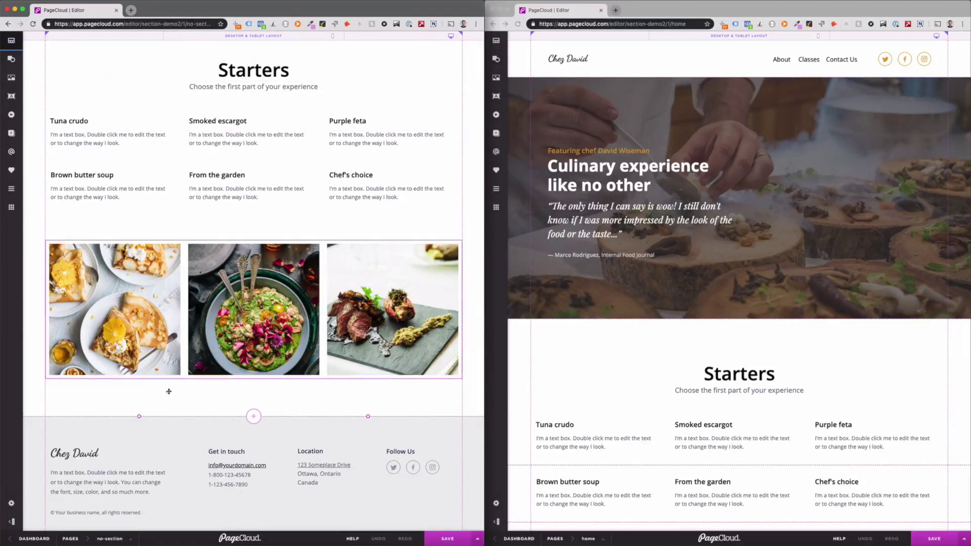
Lengthen the Starters section and select its heading, subtitle and menu items
{"action": "left_click_drag", "start_coordinate": [138, 416], "coordinate": [139, 510]}
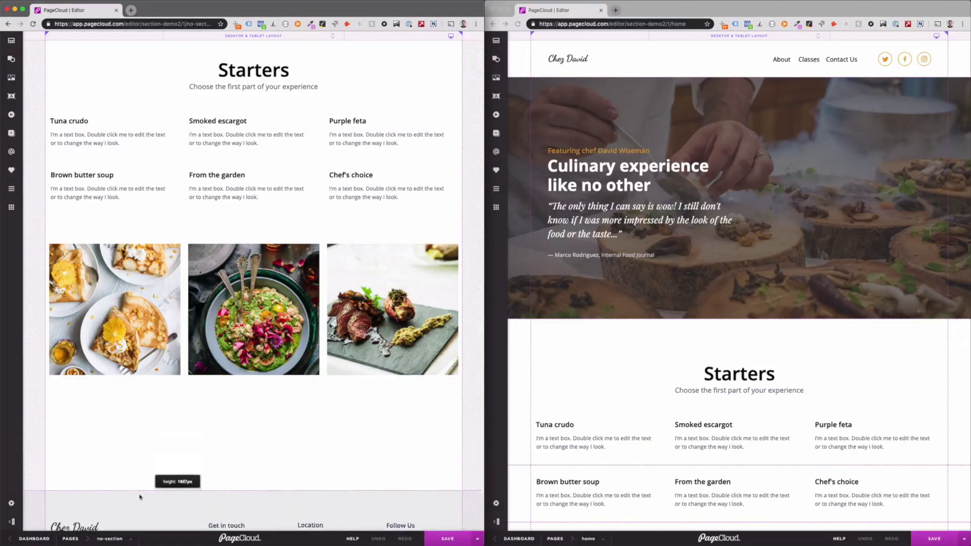
{"action": "left_click_drag", "start_coordinate": [140, 515], "coordinate": [139, 514]}
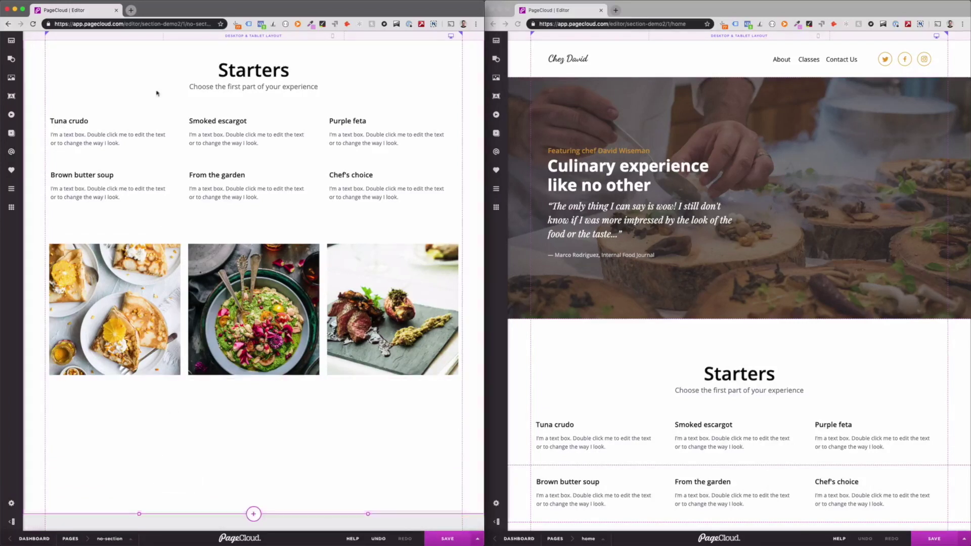
{"action": "left_click", "coordinate": [253, 70]}
{"action": "left_click", "coordinate": [68, 121], "text": "shift"}
{"action": "left_click", "coordinate": [217, 121], "text": "shift"}
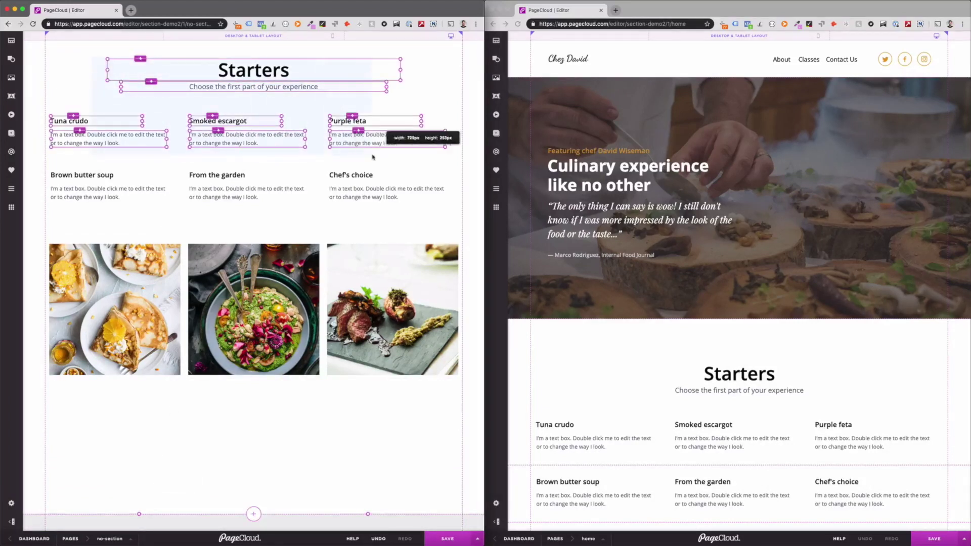
{"action": "left_click", "coordinate": [347, 121], "text": "shift"}
Copy the menu block below the food photos as 'Mains', positioned in mobile layout
{"action": "left_click_drag", "start_coordinate": [254, 137], "coordinate": [259, 486]}
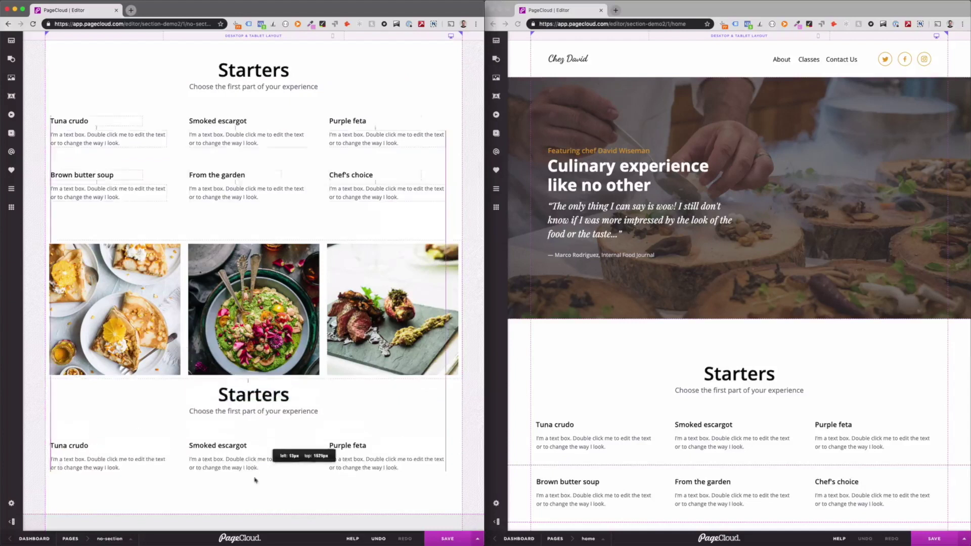
{"action": "double_click", "coordinate": [254, 413]}
{"action": "type", "text": "Mains"}
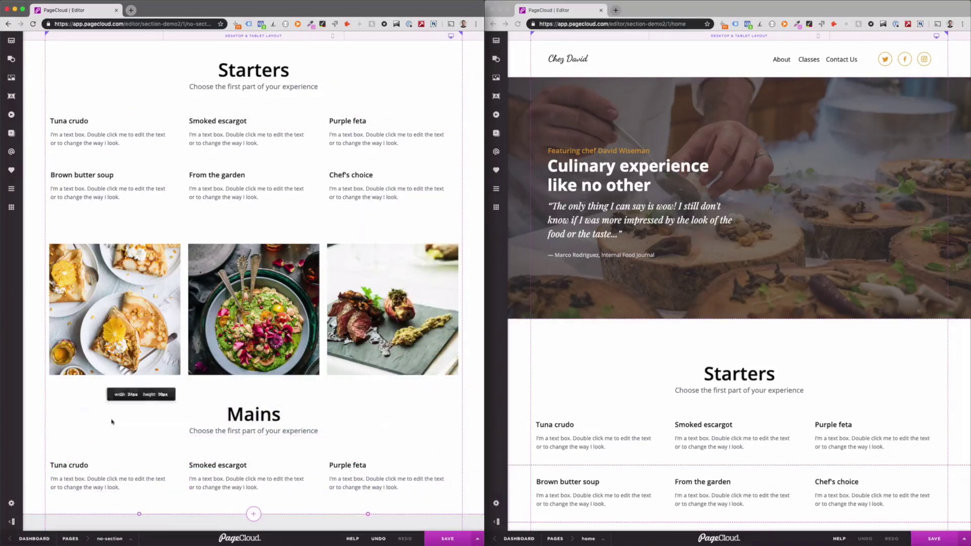
{"action": "key", "text": "Escape"}
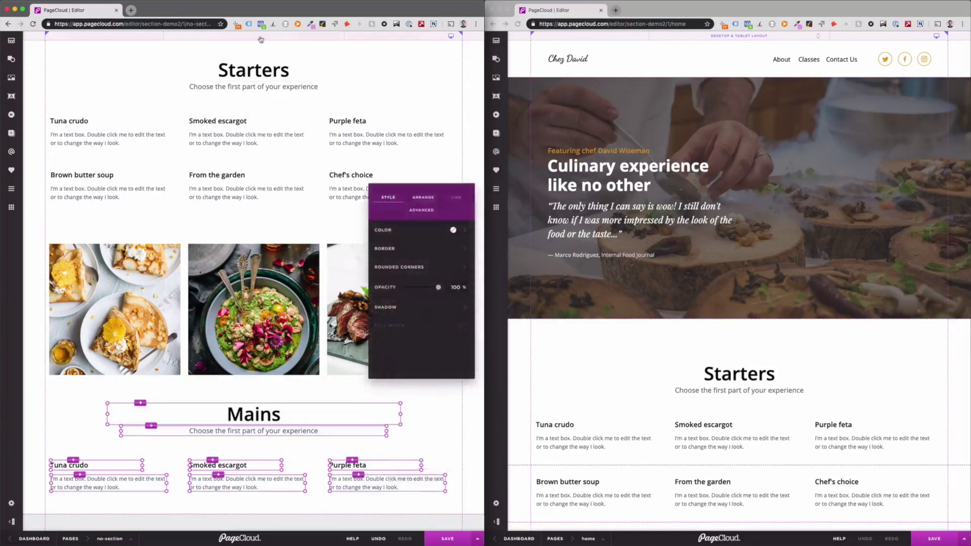
{"action": "key", "text": "m"}
{"action": "left_click_drag", "start_coordinate": [255, 184], "coordinate": [255, 410]}
{"action": "scroll", "coordinate": [253, 303], "scroll_direction": "down", "scroll_amount": 10}
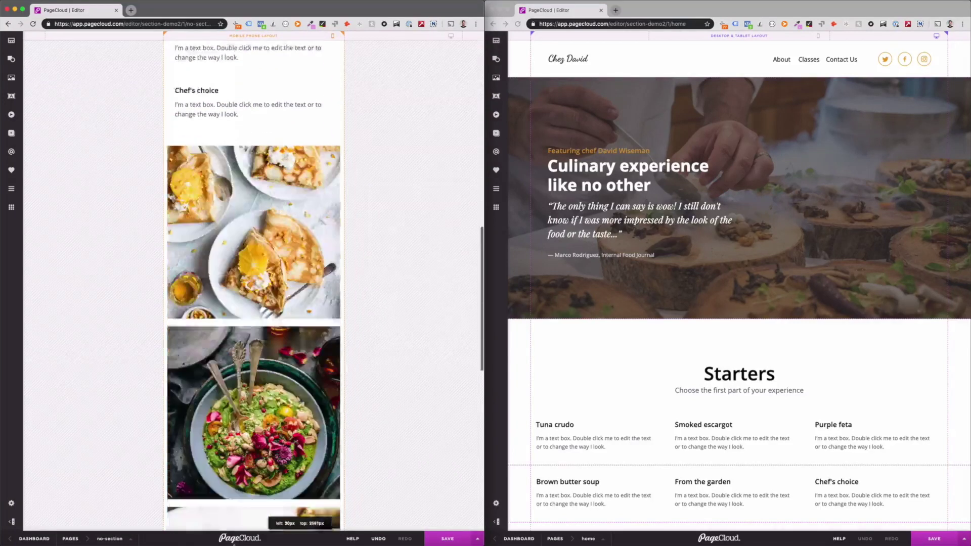
{"action": "scroll", "coordinate": [235, 455], "scroll_direction": "down", "scroll_amount": 3}
{"action": "left_click_drag", "start_coordinate": [162, 410], "coordinate": [162, 464]}
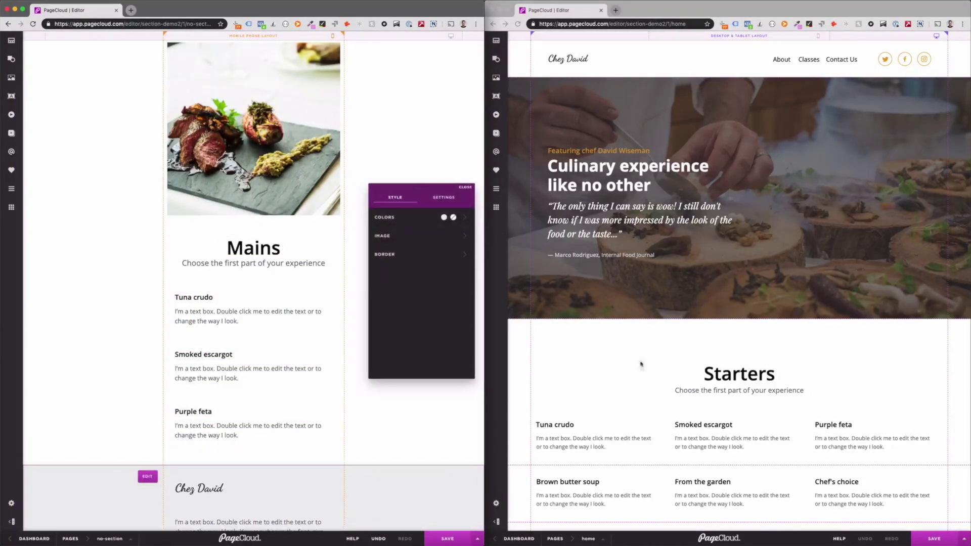
{"action": "scroll", "coordinate": [640, 364], "scroll_direction": "down", "scroll_amount": 3}
{"action": "scroll", "coordinate": [614, 303], "scroll_direction": "down", "scroll_amount": 2}
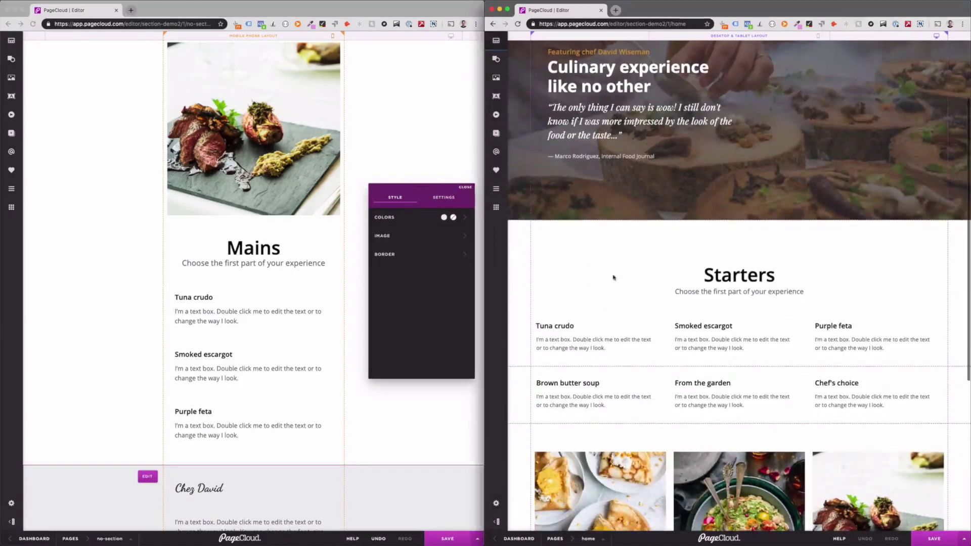
Duplicate the Starters section and move the photo row above it
{"action": "left_click", "coordinate": [585, 274]}
{"action": "left_click", "coordinate": [547, 233]}
{"action": "scroll", "coordinate": [548, 233], "scroll_direction": "down", "scroll_amount": 5}
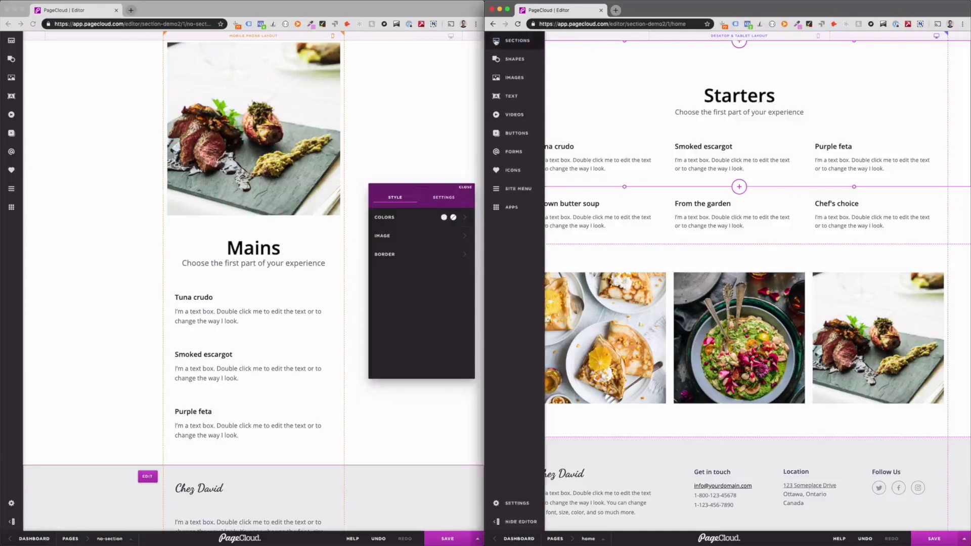
{"action": "left_click", "coordinate": [496, 41]}
{"action": "mouse_move", "coordinate": [607, 256]}
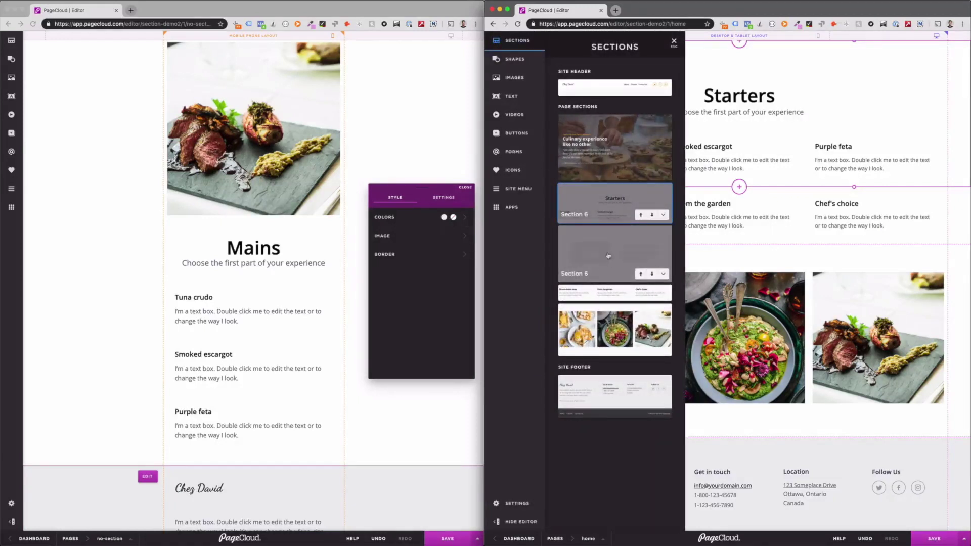
{"action": "left_click_drag", "start_coordinate": [607, 257], "coordinate": [603, 328]}
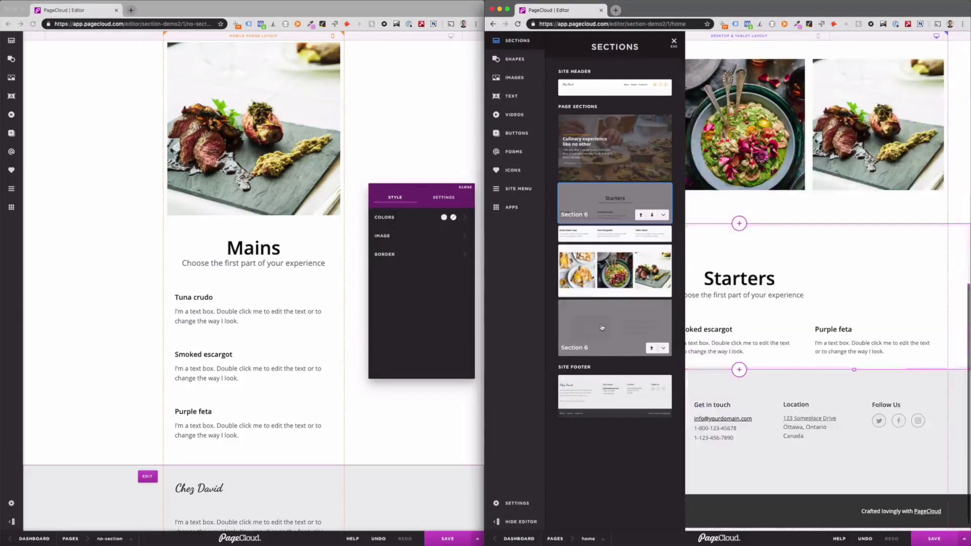
{"action": "left_click", "coordinate": [673, 41]}
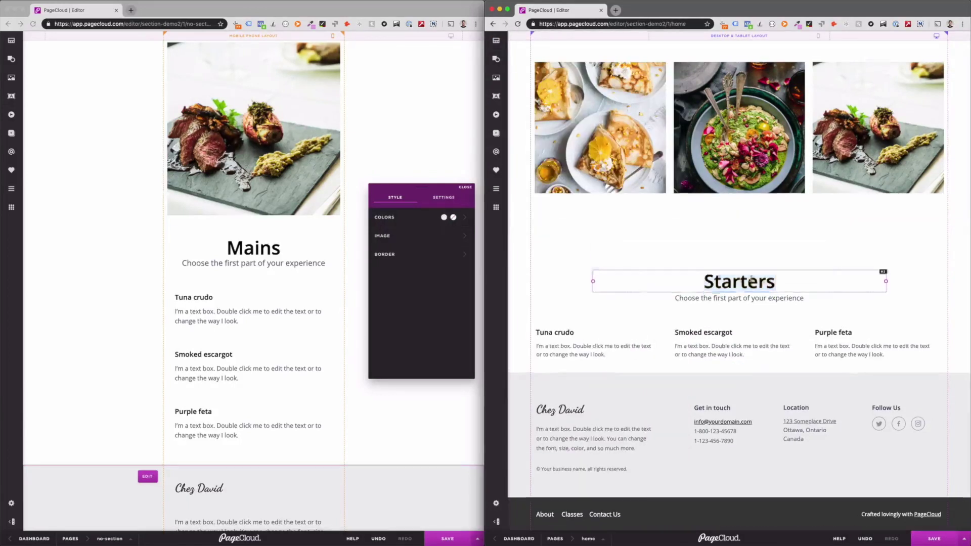
Retitle the copied section 'Mains' and make it taller in phone layout
{"action": "double_click", "coordinate": [752, 280]}
{"action": "type", "text": "Mains"}
{"action": "left_click", "coordinate": [739, 220]}
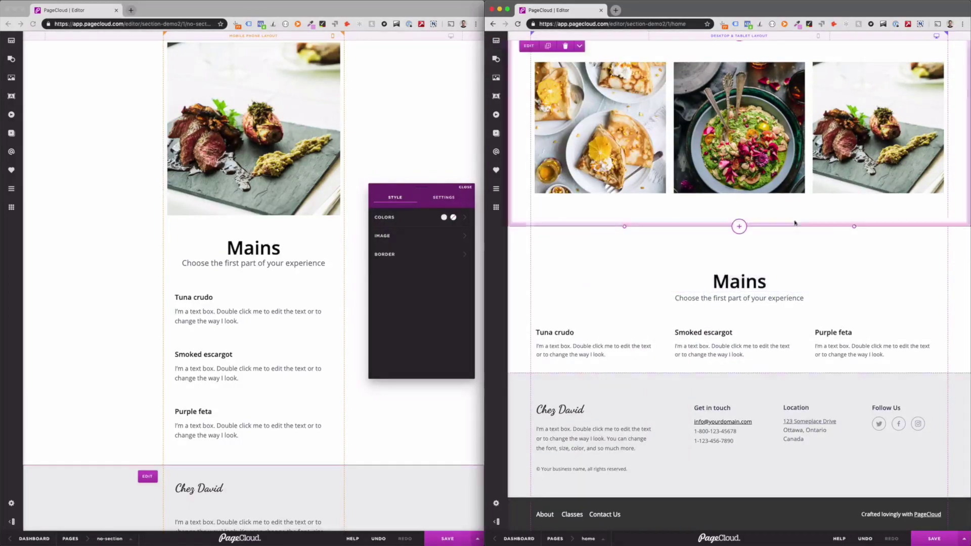
{"action": "left_click", "coordinate": [740, 39]}
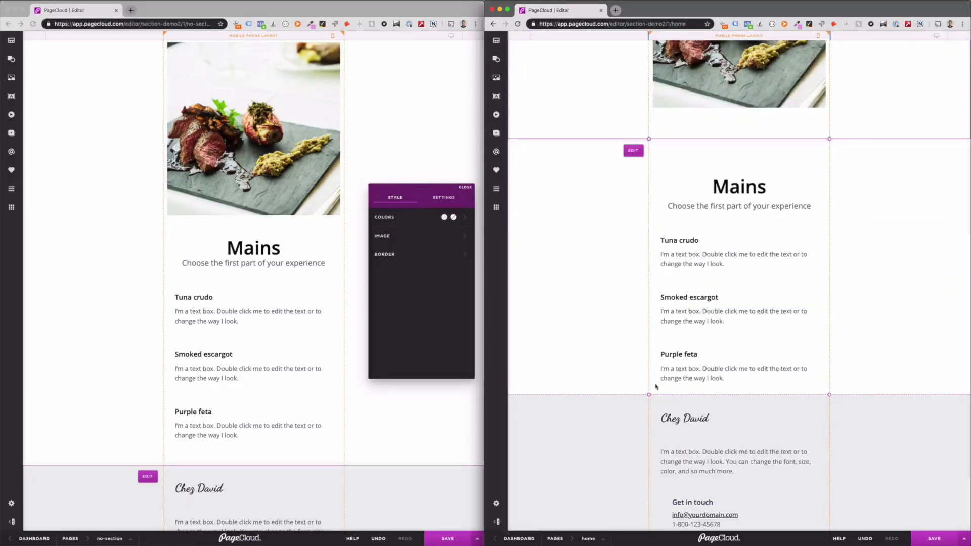
{"action": "left_click_drag", "start_coordinate": [649, 394], "coordinate": [647, 404]}
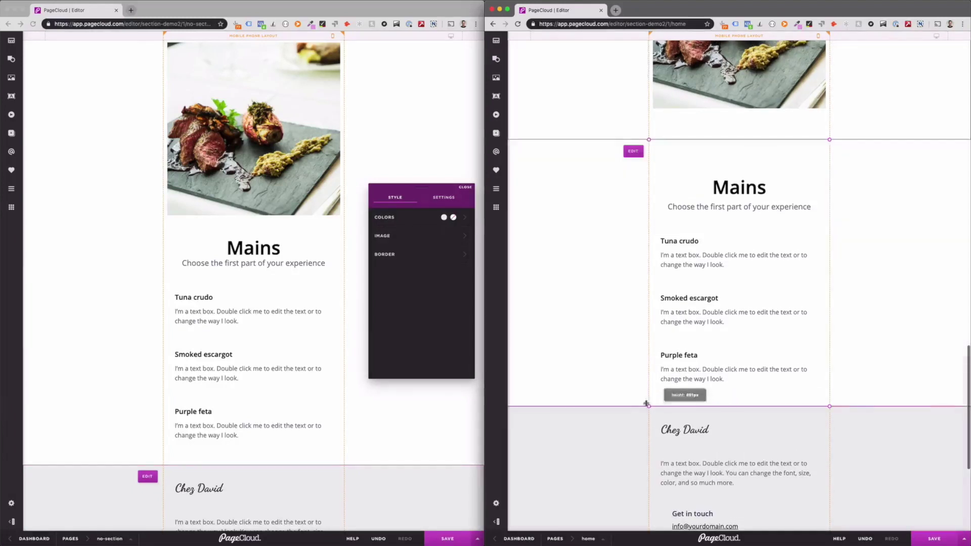
Back in desktop layout, paste and move a starters-row copy, delete it, then select Mains
{"action": "left_click", "coordinate": [617, 39]}
{"action": "scroll", "coordinate": [626, 158], "scroll_direction": "up", "scroll_amount": 5}
{"action": "scroll", "coordinate": [625, 158], "scroll_direction": "up", "scroll_amount": 1}
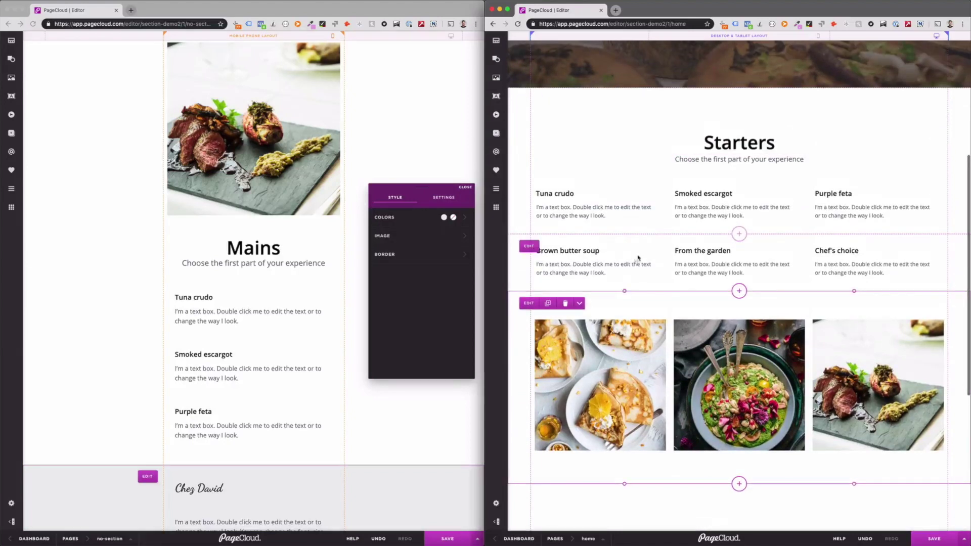
{"action": "left_click", "coordinate": [642, 244]}
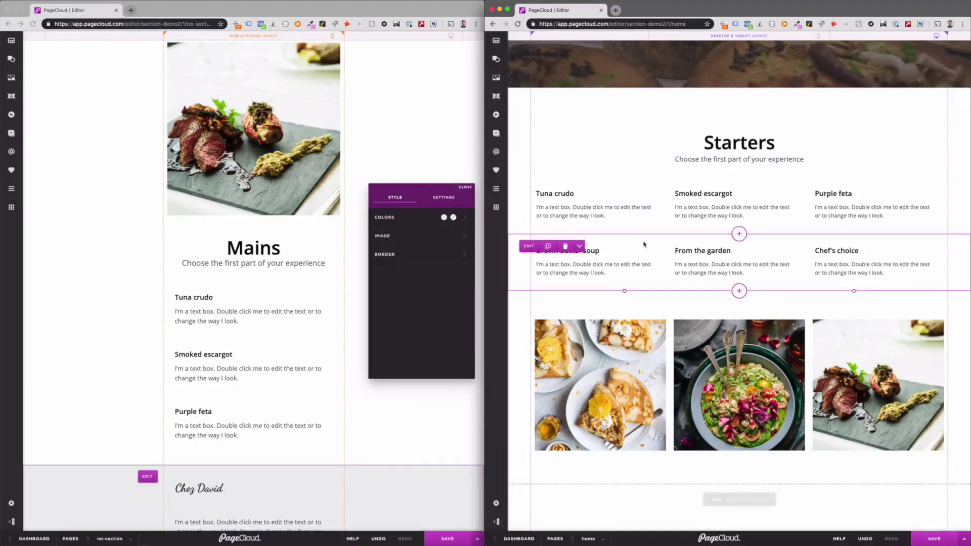
{"action": "scroll", "coordinate": [643, 243], "scroll_direction": "down", "scroll_amount": 5}
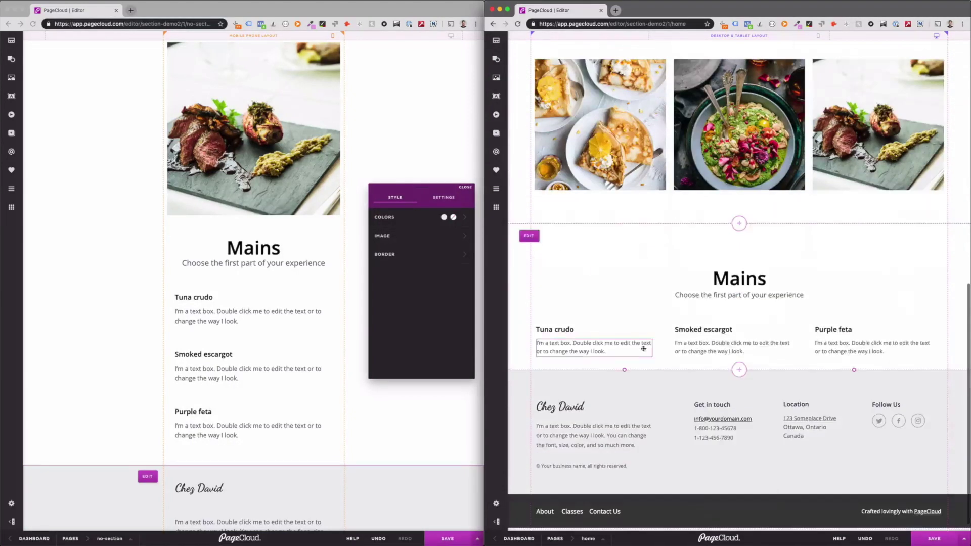
{"action": "key", "text": "super+v"}
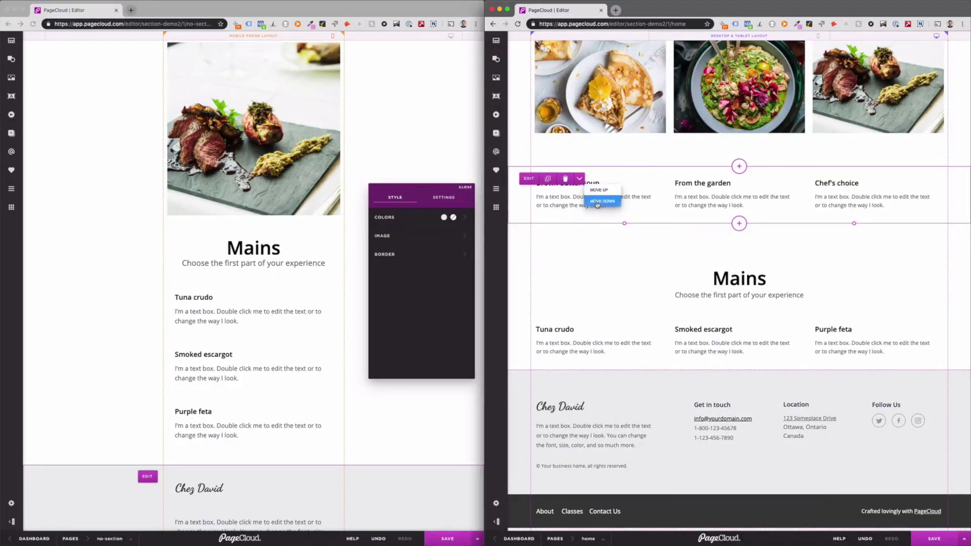
{"action": "left_click", "coordinate": [599, 201]}
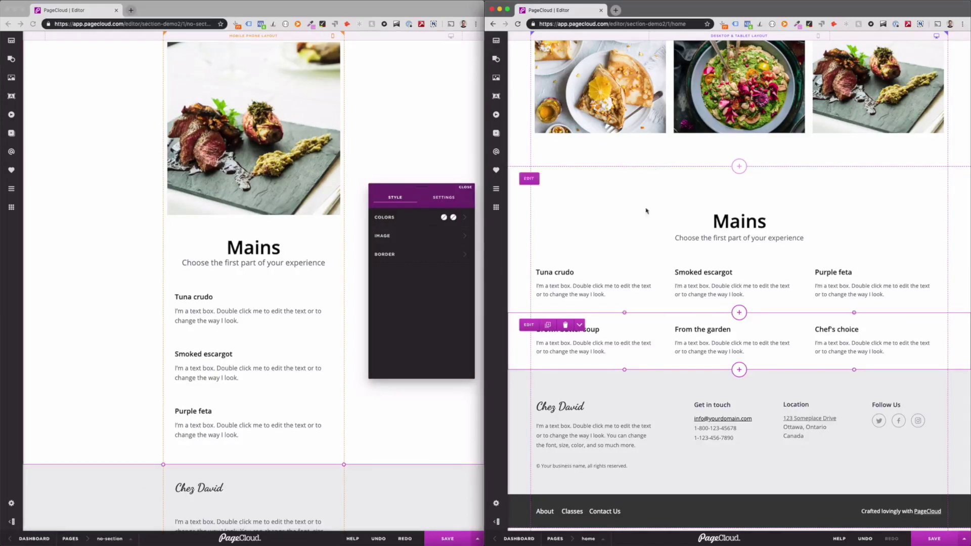
{"action": "left_click", "coordinate": [580, 325]}
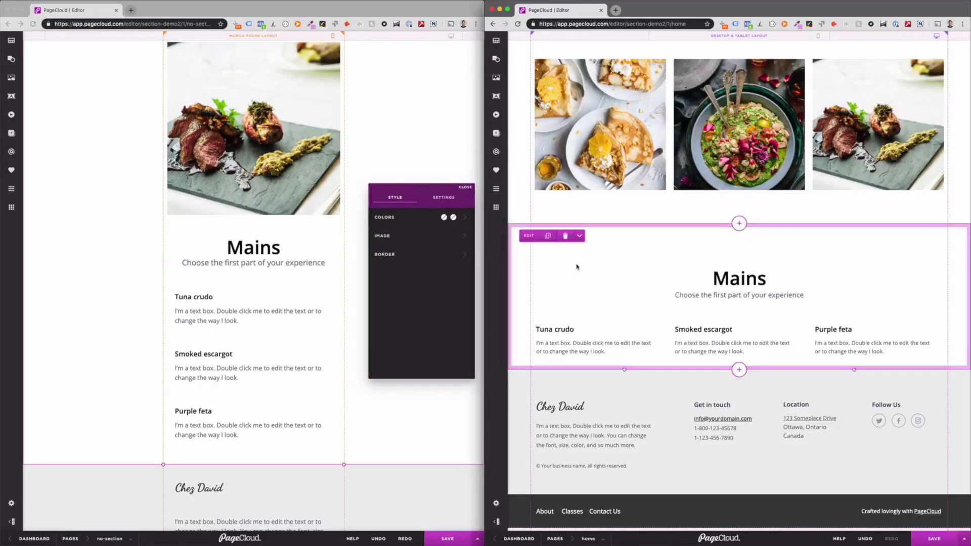
{"action": "left_click", "coordinate": [577, 228]}
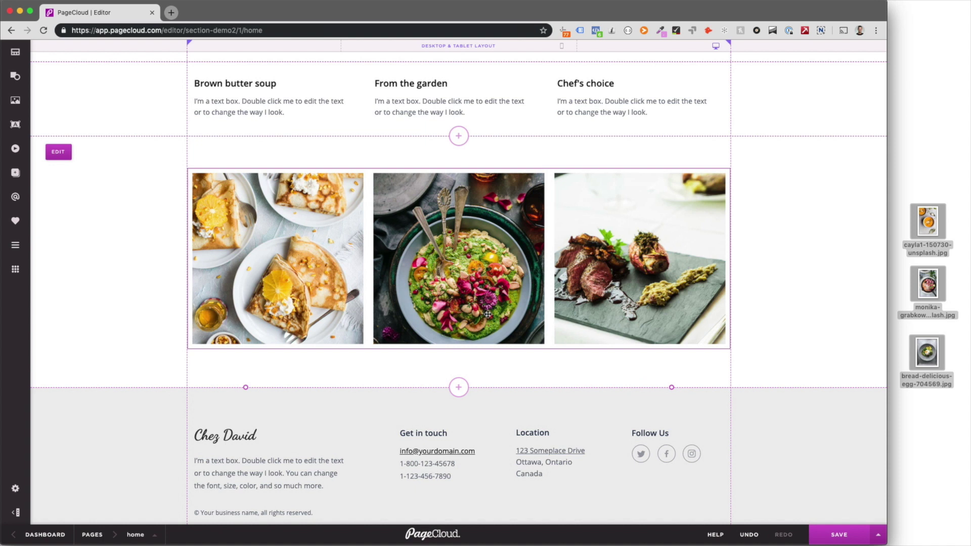
Drag three food photos from the desktop into the selected gallery
{"action": "left_click", "coordinate": [523, 261]}
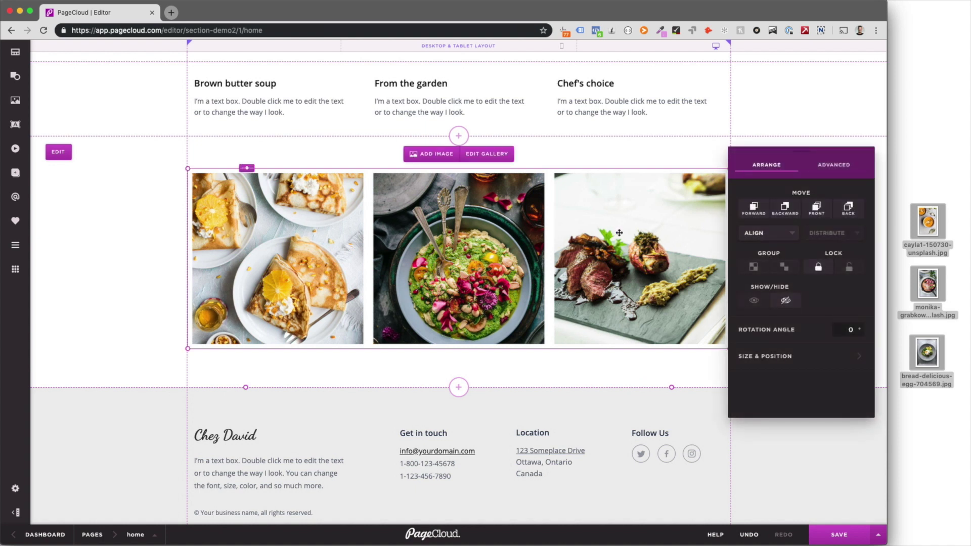
{"action": "mouse_move", "coordinate": [956, 205]}
{"action": "left_mouse_down"}
{"action": "mouse_move", "coordinate": [928, 364]}
{"action": "mouse_move", "coordinate": [565, 228]}
{"action": "left_mouse_up"}
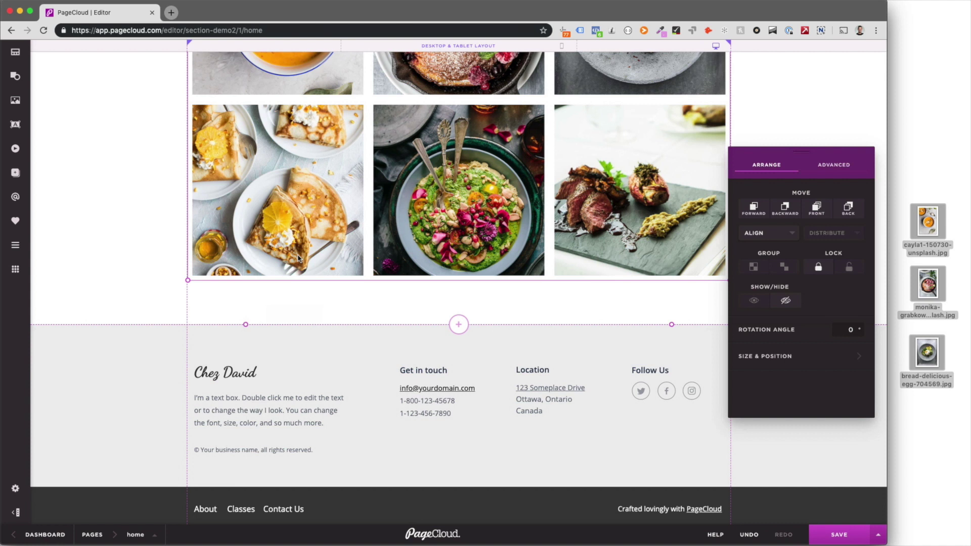
{"action": "scroll", "coordinate": [300, 258], "scroll_direction": "up", "scroll_amount": 10}
{"action": "scroll", "coordinate": [300, 259], "scroll_direction": "up", "scroll_amount": 8}
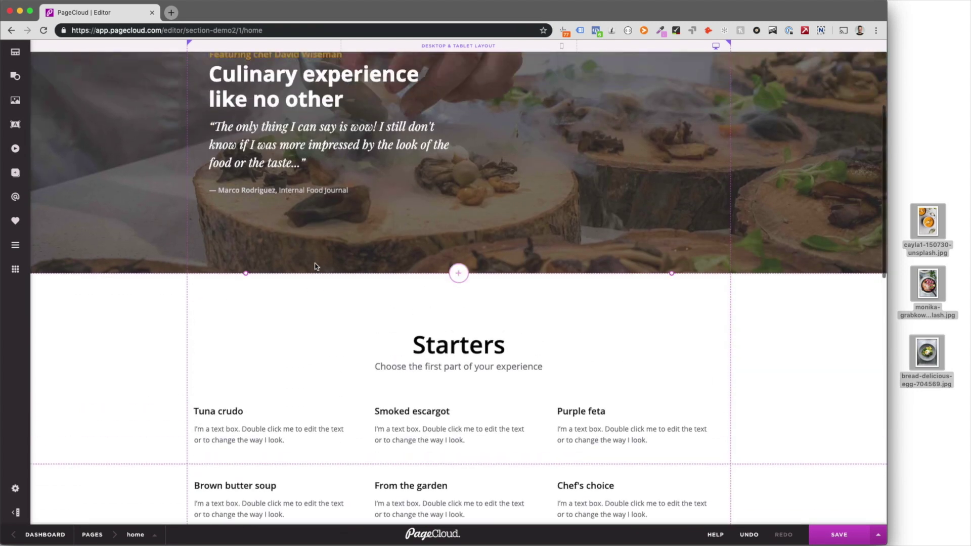
{"action": "scroll", "coordinate": [312, 268], "scroll_direction": "up", "scroll_amount": 5}
Inspect the hero section's Style > Image background settings
{"action": "left_click", "coordinate": [256, 174]}
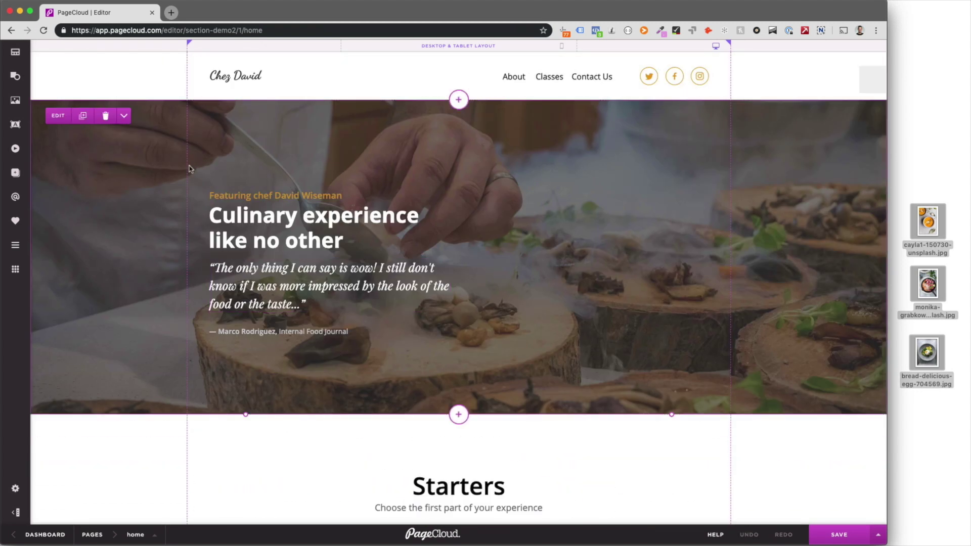
{"action": "left_click", "coordinate": [57, 116]}
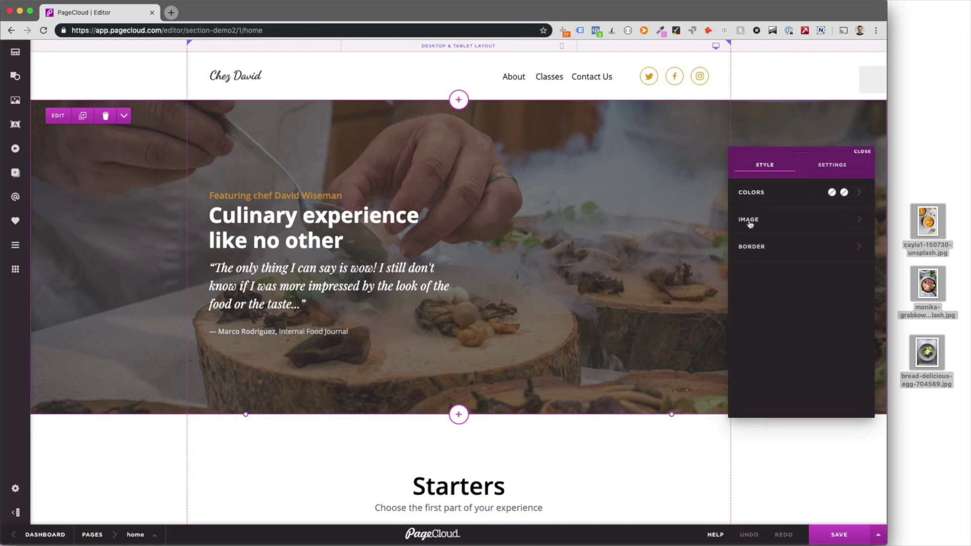
{"action": "left_click", "coordinate": [750, 221]}
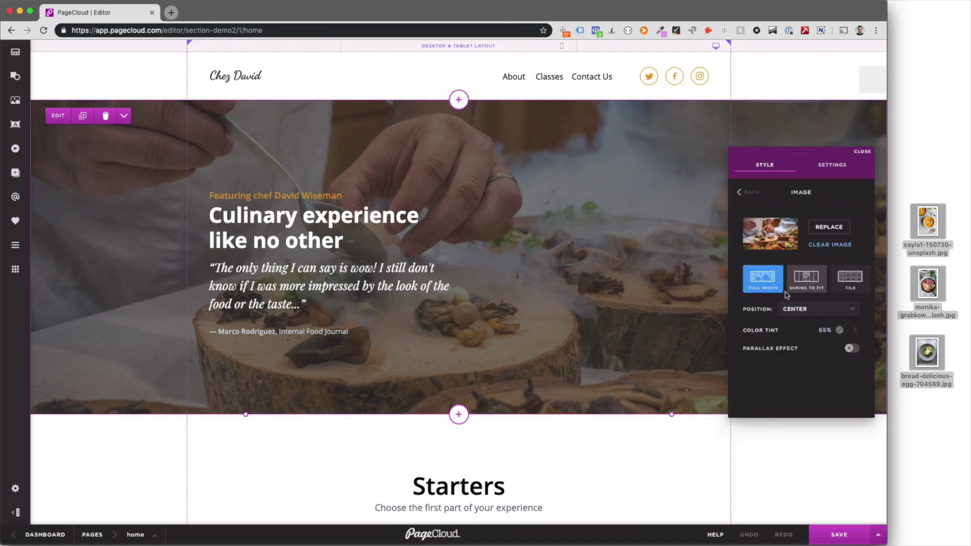
{"action": "left_click", "coordinate": [862, 154]}
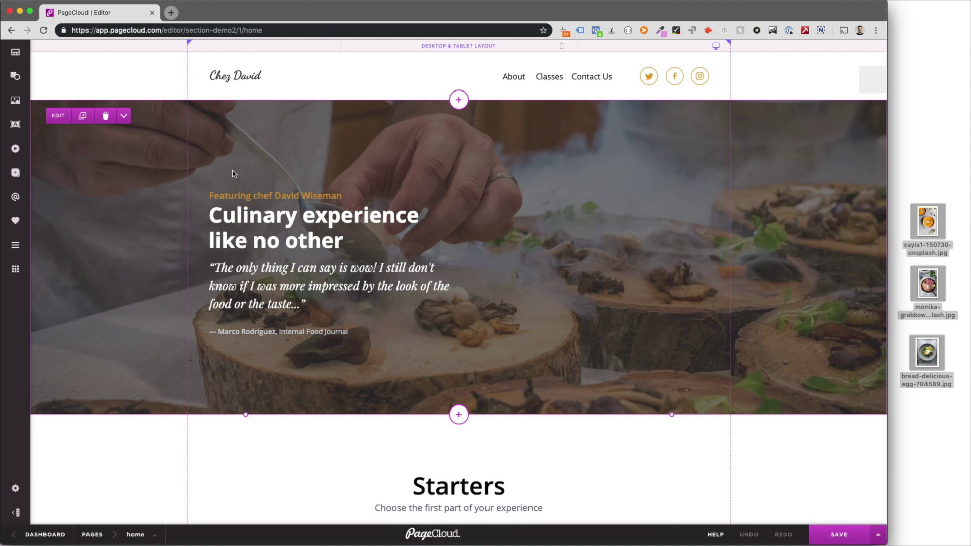
Lengthen the hero section and nudge its headline text block lower
{"action": "left_click", "coordinate": [304, 228]}
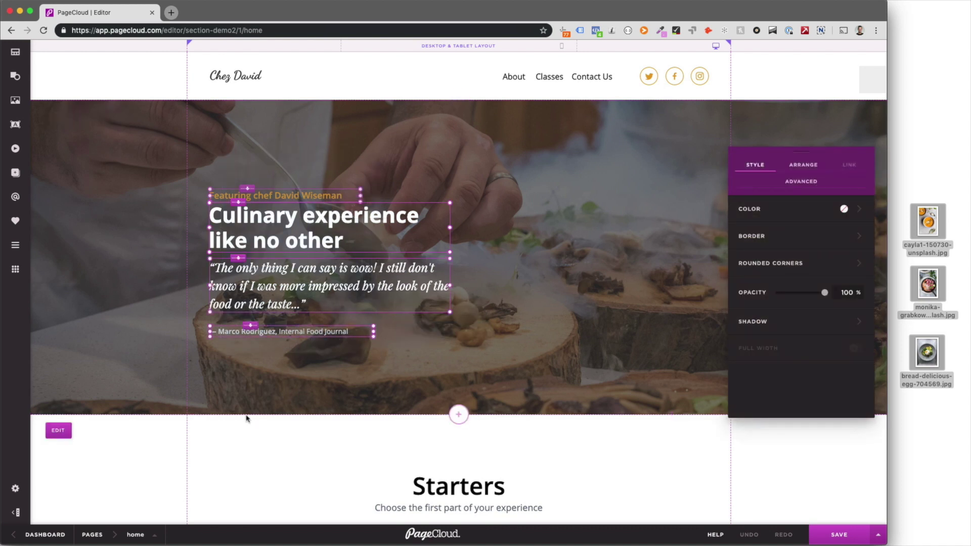
{"action": "left_click_drag", "start_coordinate": [245, 415], "coordinate": [245, 431]}
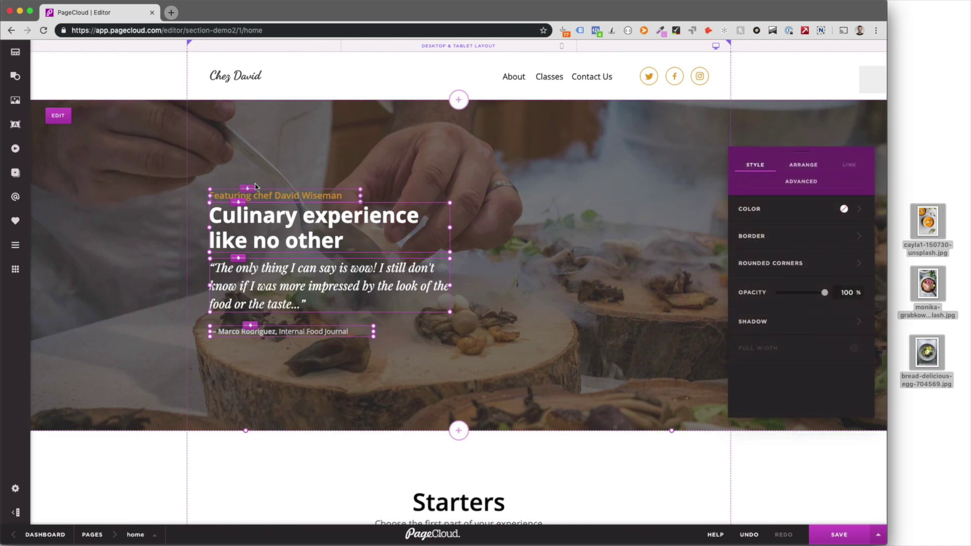
{"action": "left_click_drag", "start_coordinate": [261, 212], "coordinate": [265, 215]}
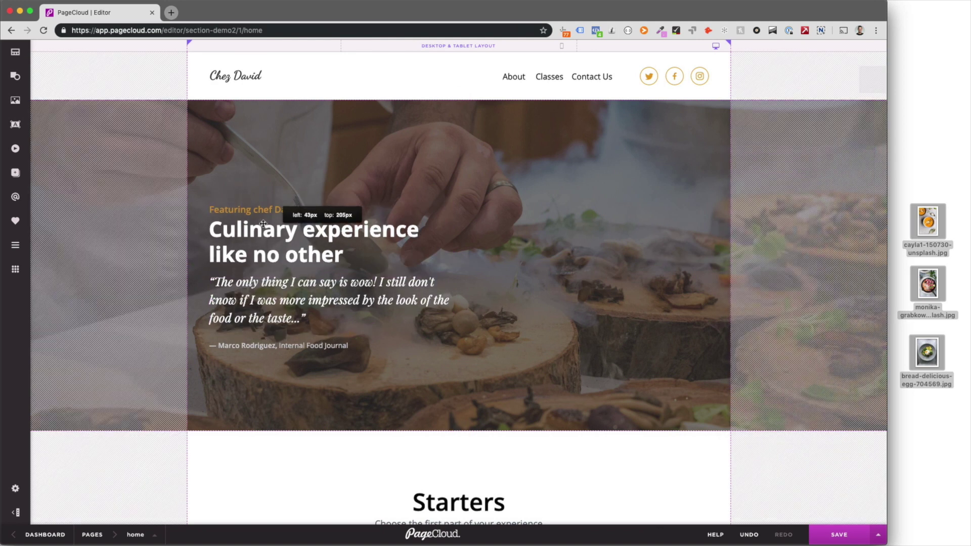
Reopen the Chez David hero's Style > Image background options
{"action": "left_click", "coordinate": [121, 54]}
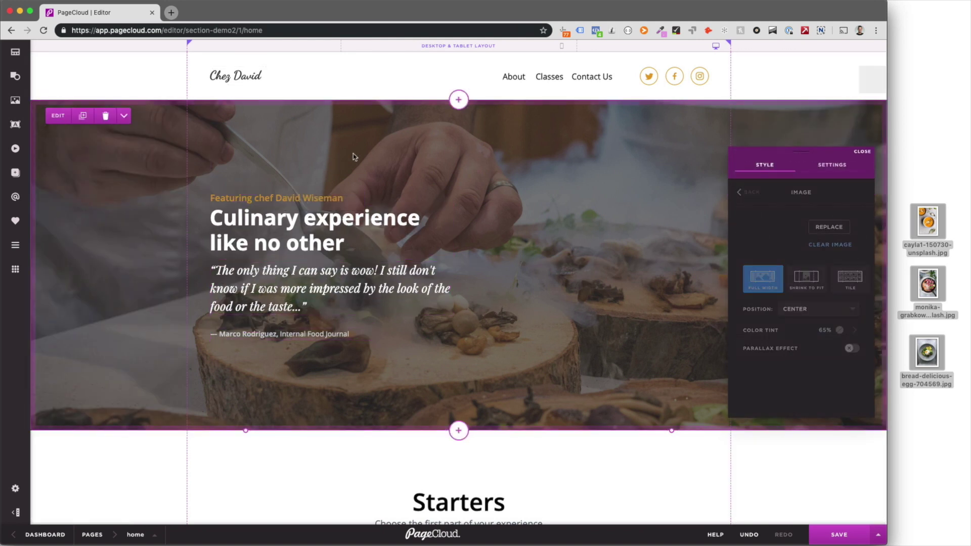